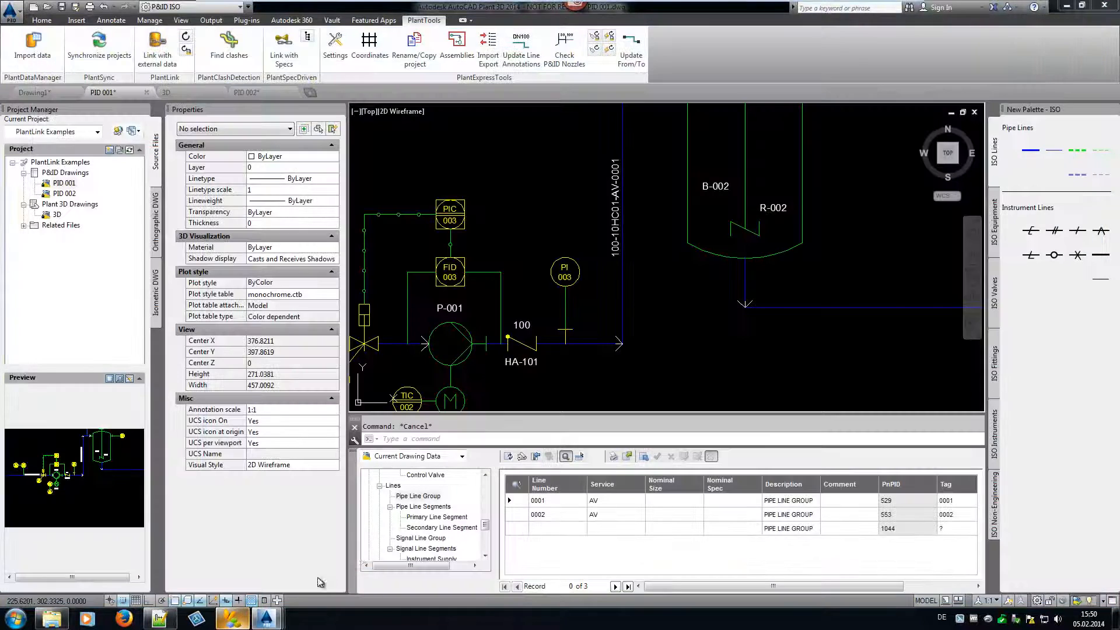
# - Import the P4 model's values from the Equipment Catalog into the Model Number link of vessel B-002
pyautogui.press('Escape')
pyautogui.click(704, 249)
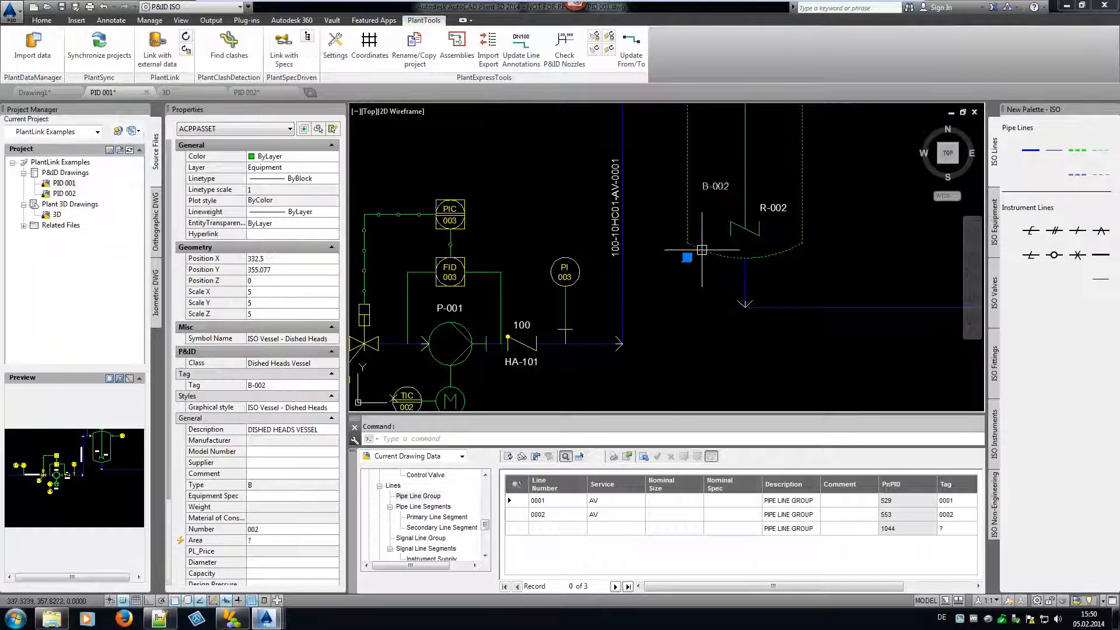
pyautogui.click(294, 451)
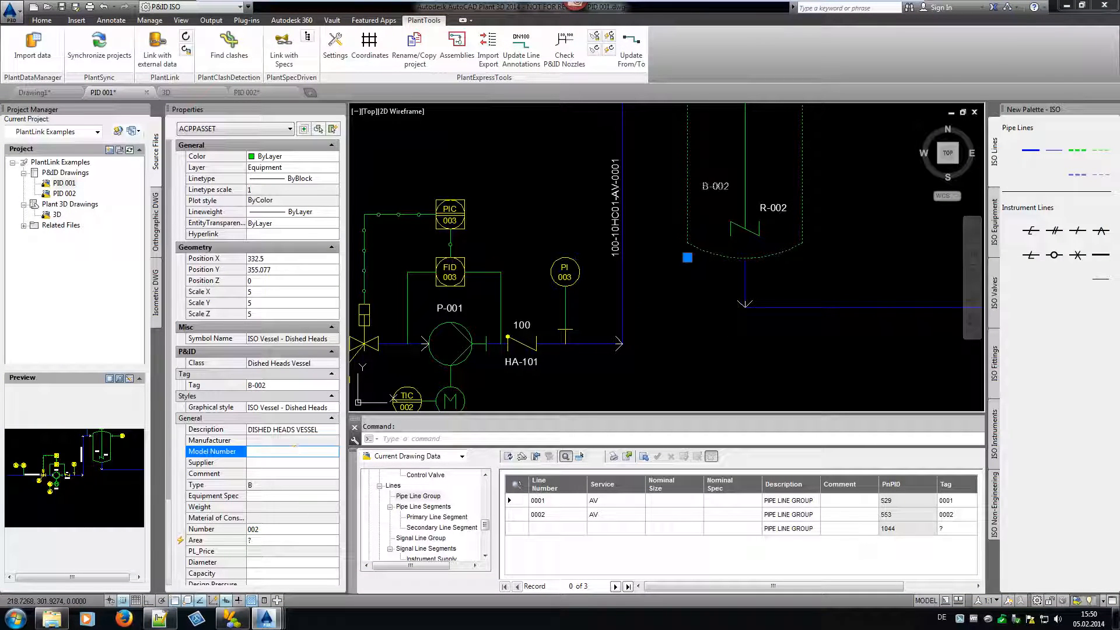
pyautogui.click(295, 452)
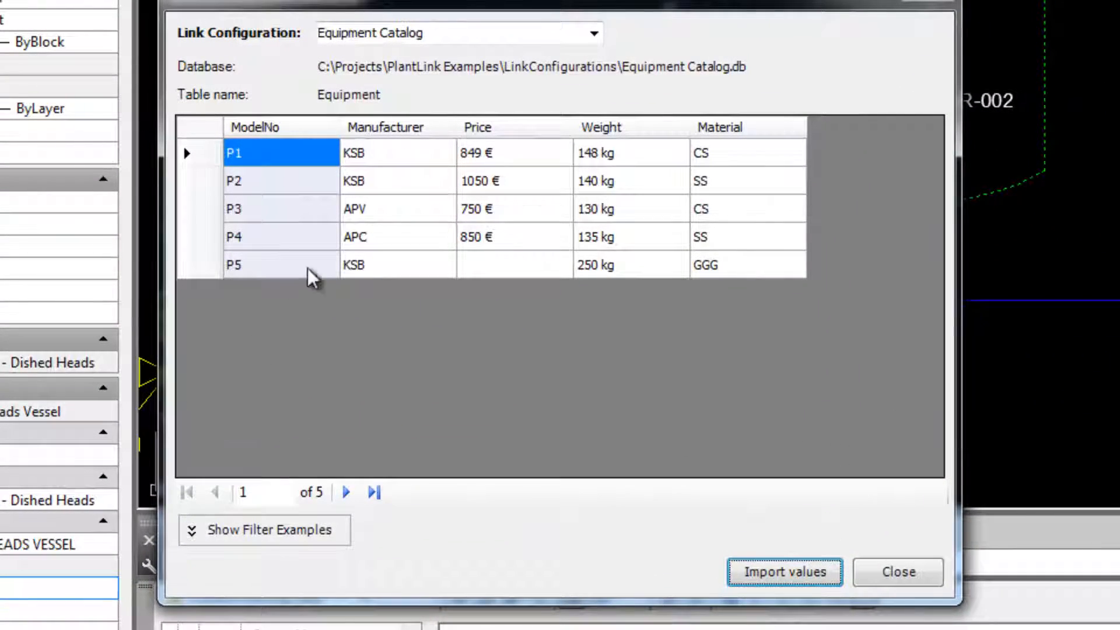
pyautogui.rightClick(410, 173)
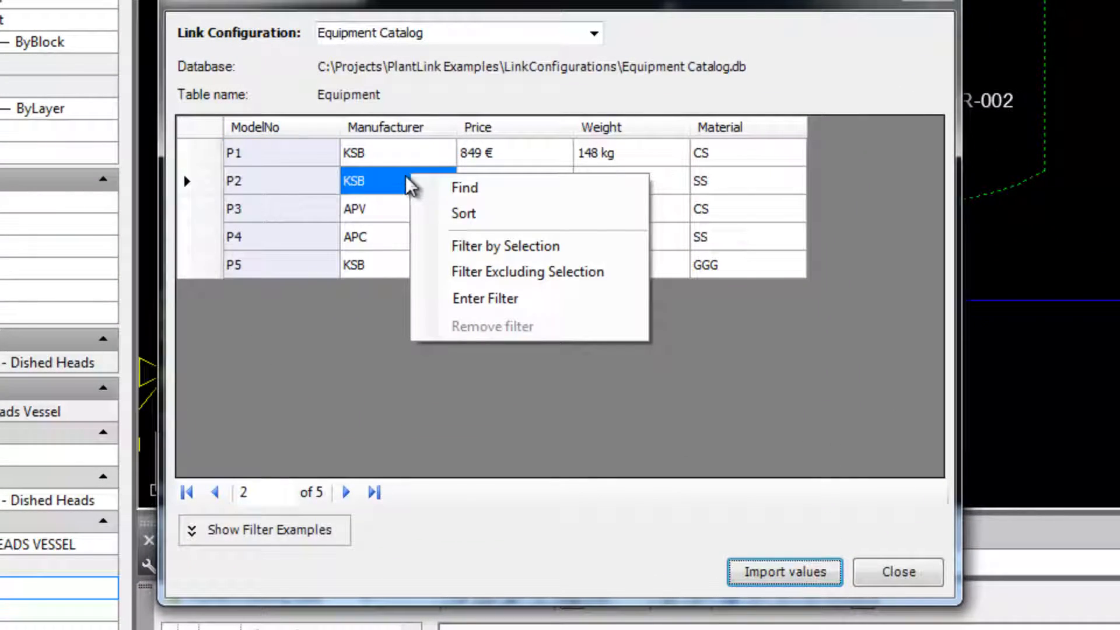
pyautogui.click(274, 242)
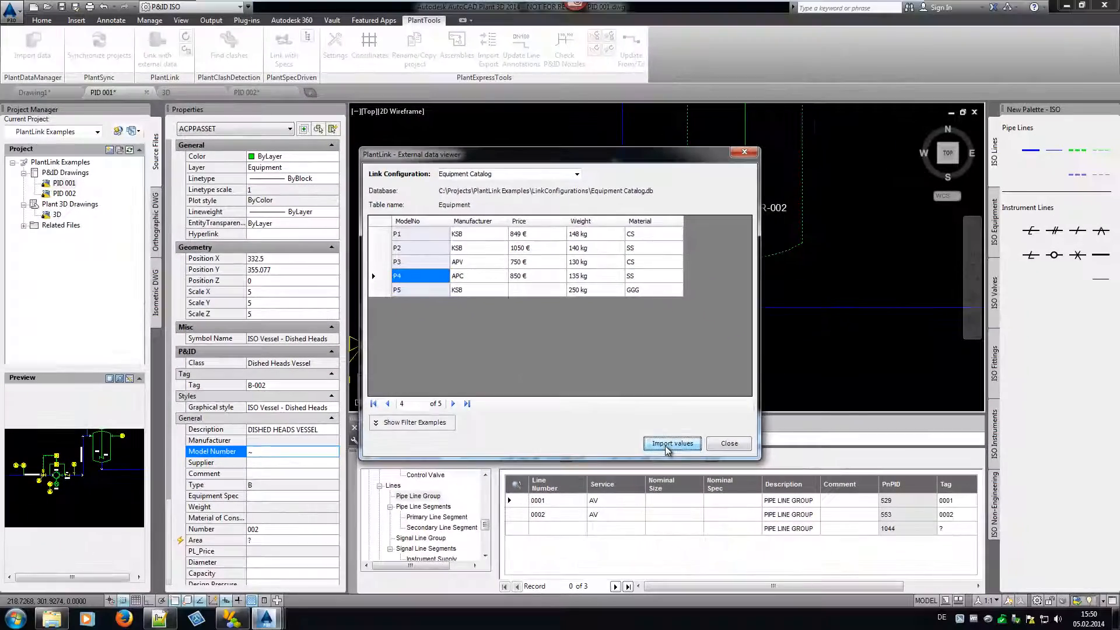
pyautogui.click(751, 534)
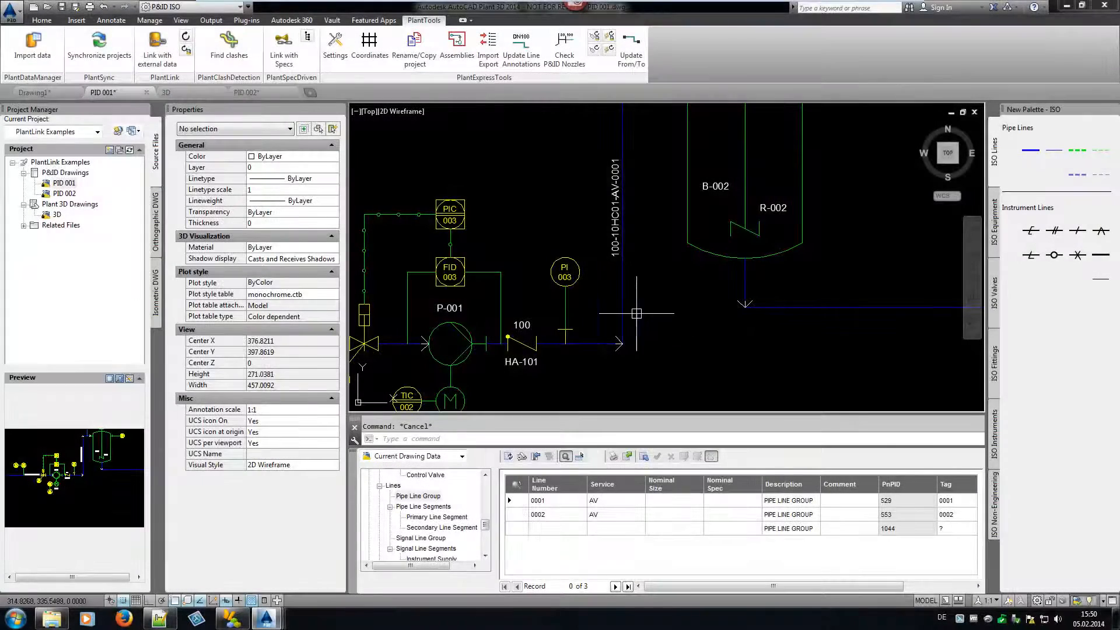
# - Assign the service CWR - Cooling Water Return to the tag of the vertical pipe line 0001
pyautogui.click(622, 212)
pyautogui.rightClick(622, 211)
pyautogui.click(648, 246)
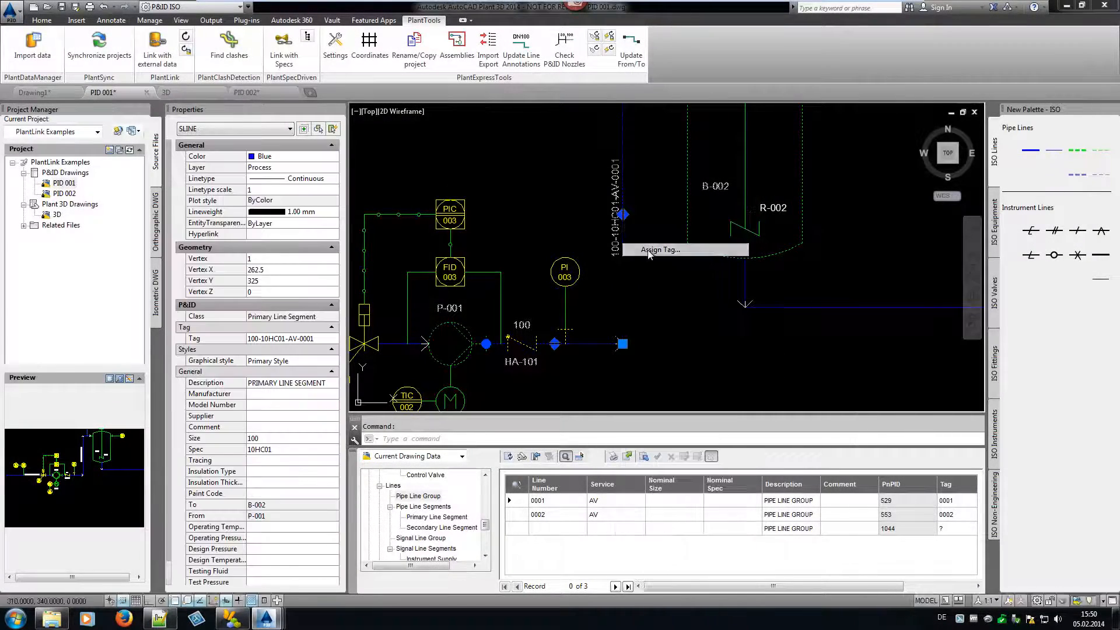
pyautogui.click(759, 196)
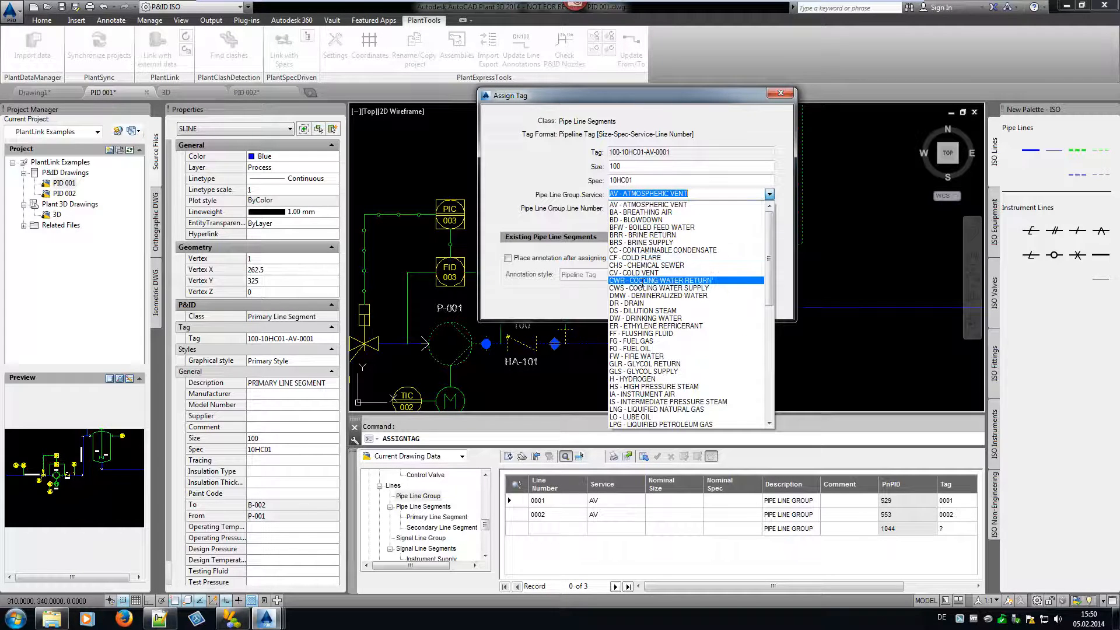
pyautogui.click(643, 282)
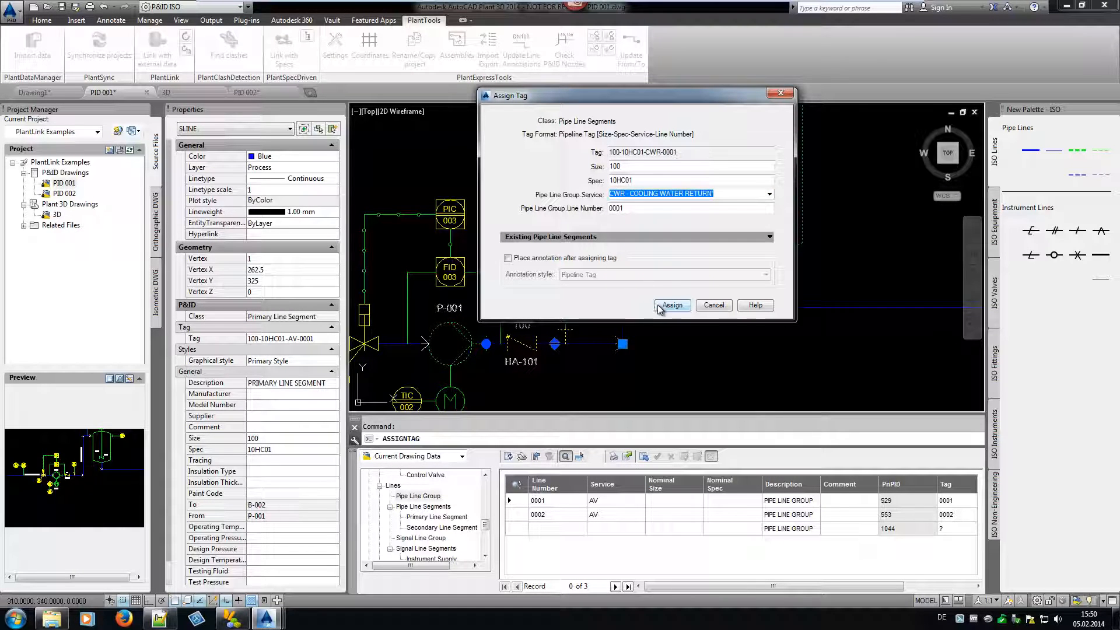
pyautogui.click(672, 305)
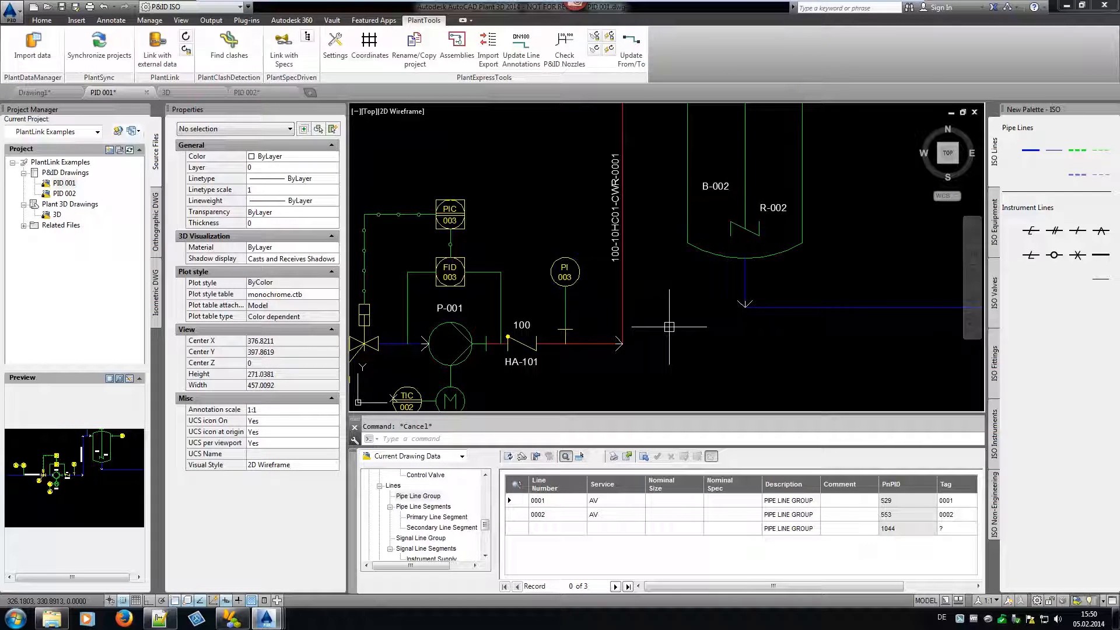
# - Set the service of pipe line group 0002 to CWS - Cooling Water Supply in the drawing data table
pyautogui.moveTo(716, 588); pyautogui.dragTo(786, 588)
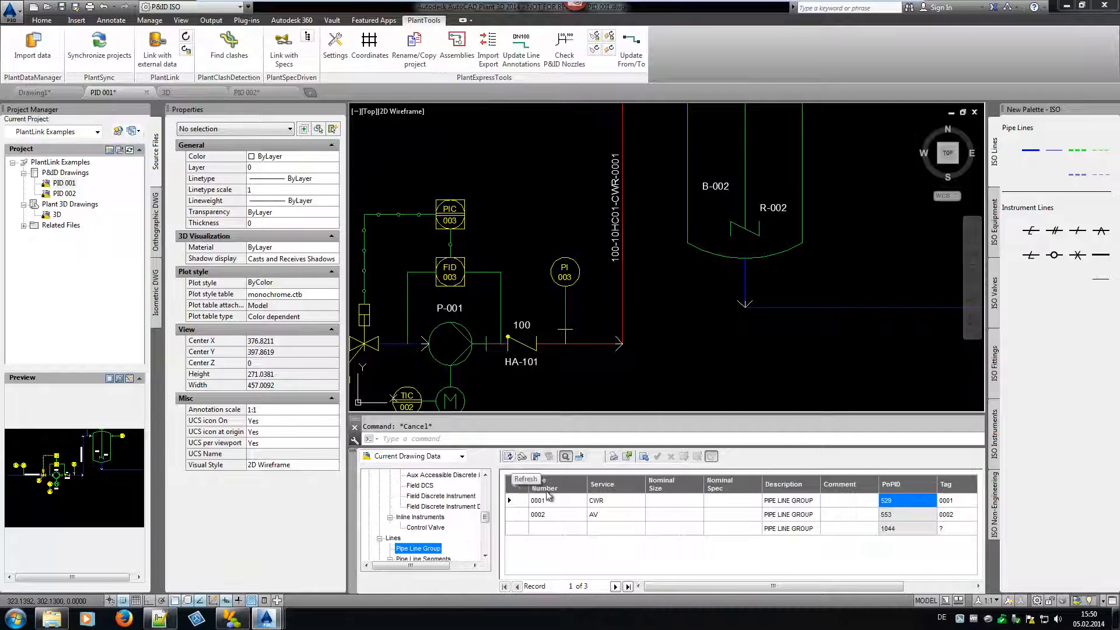
pyautogui.moveTo(890, 591); pyautogui.dragTo(722, 605)
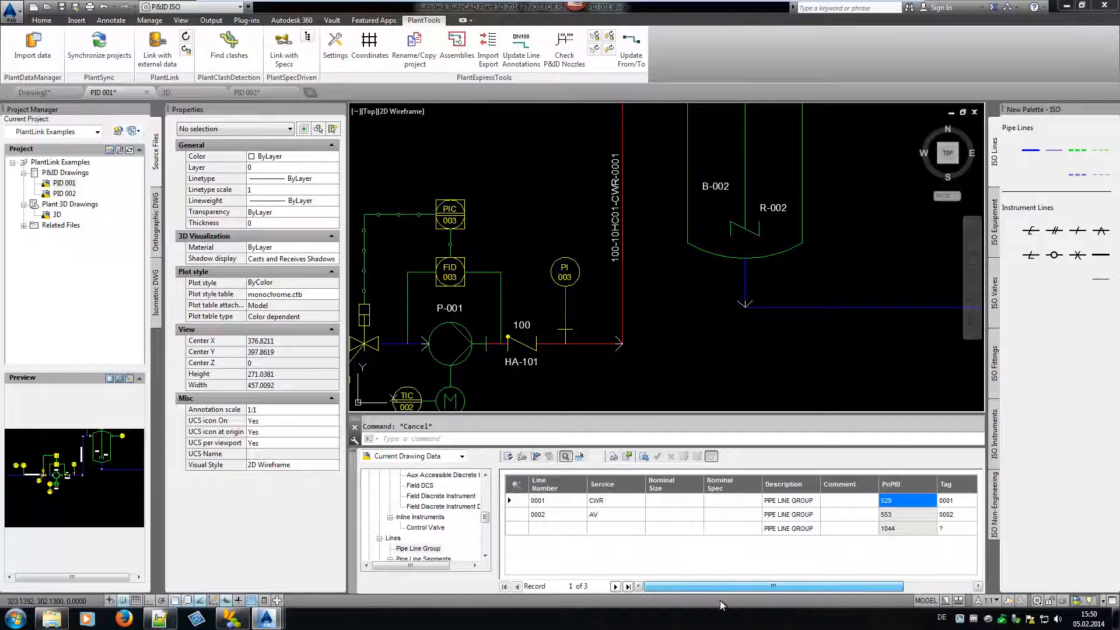
pyautogui.click(585, 517)
pyautogui.click(640, 514)
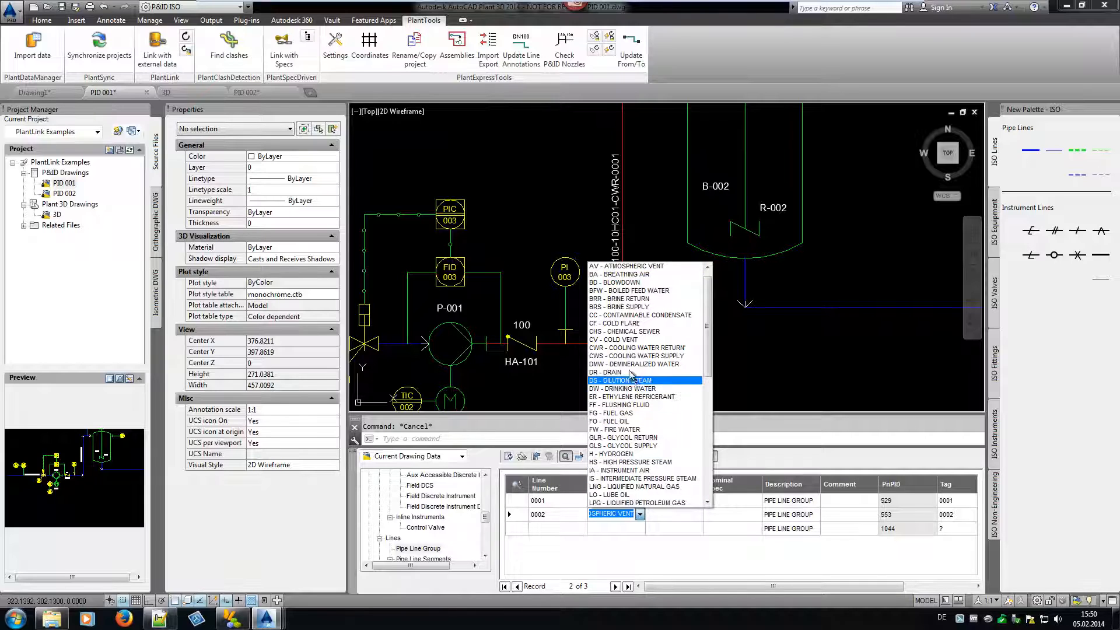
pyautogui.click(623, 356)
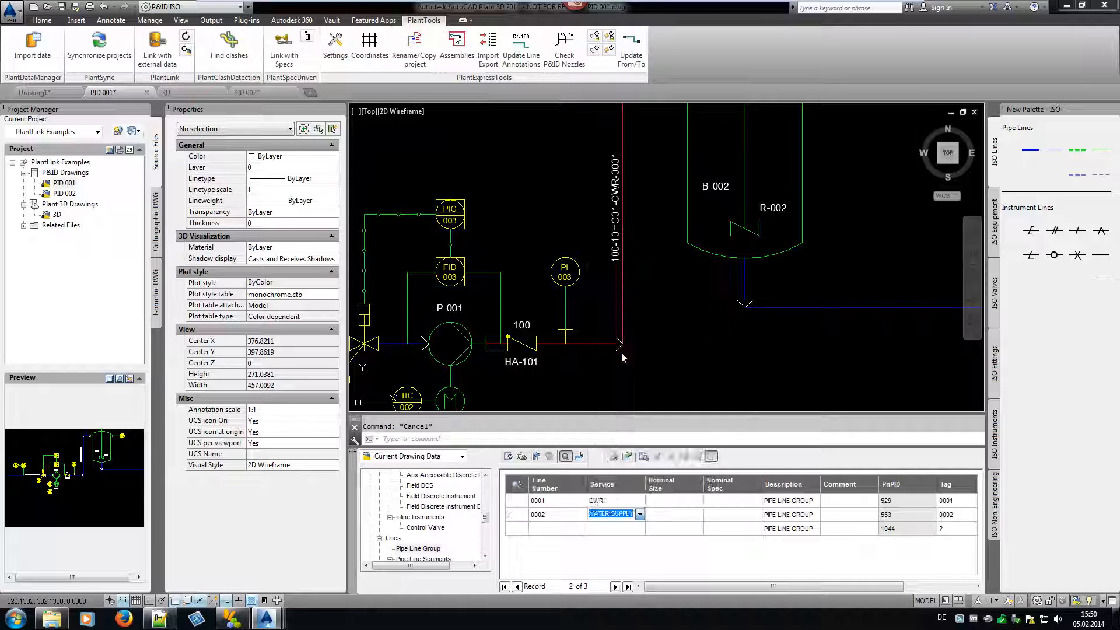
pyautogui.click(672, 514)
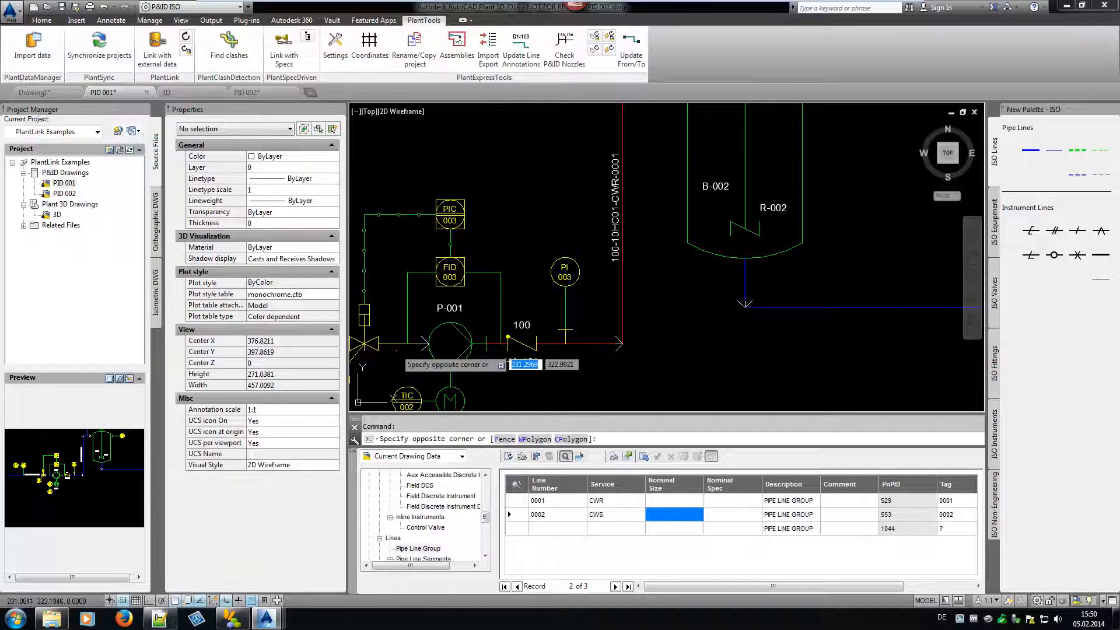
pyautogui.click(396, 353)
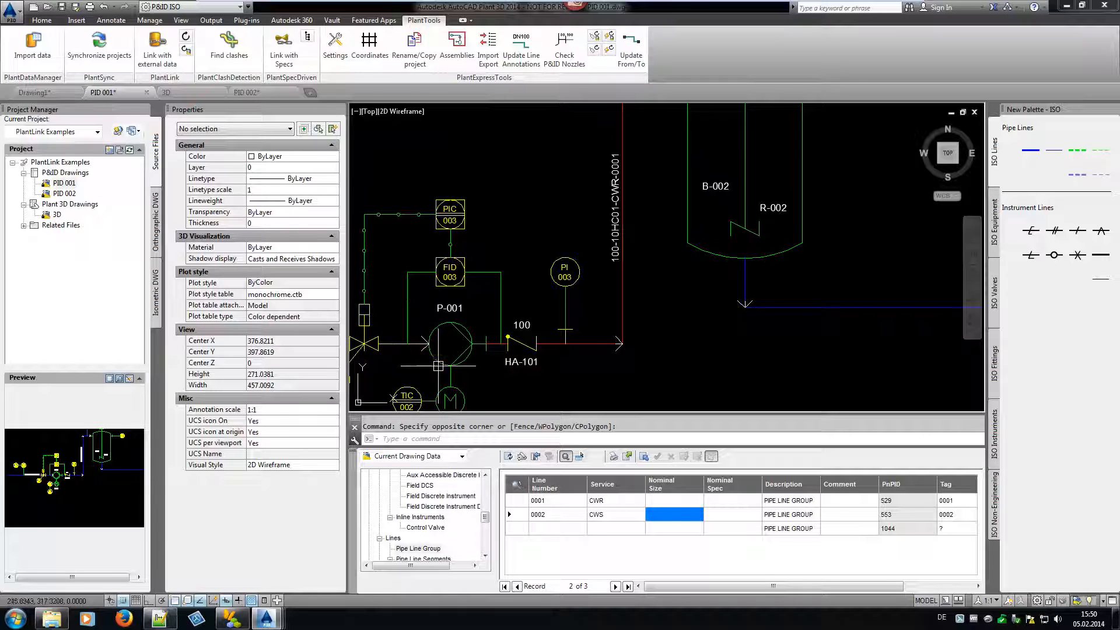
# - Examine the line groups' long service descriptions and the Services table of the MEDIA database in SQLite Expert
pyautogui.moveTo(822, 586); pyautogui.dragTo(920, 587)
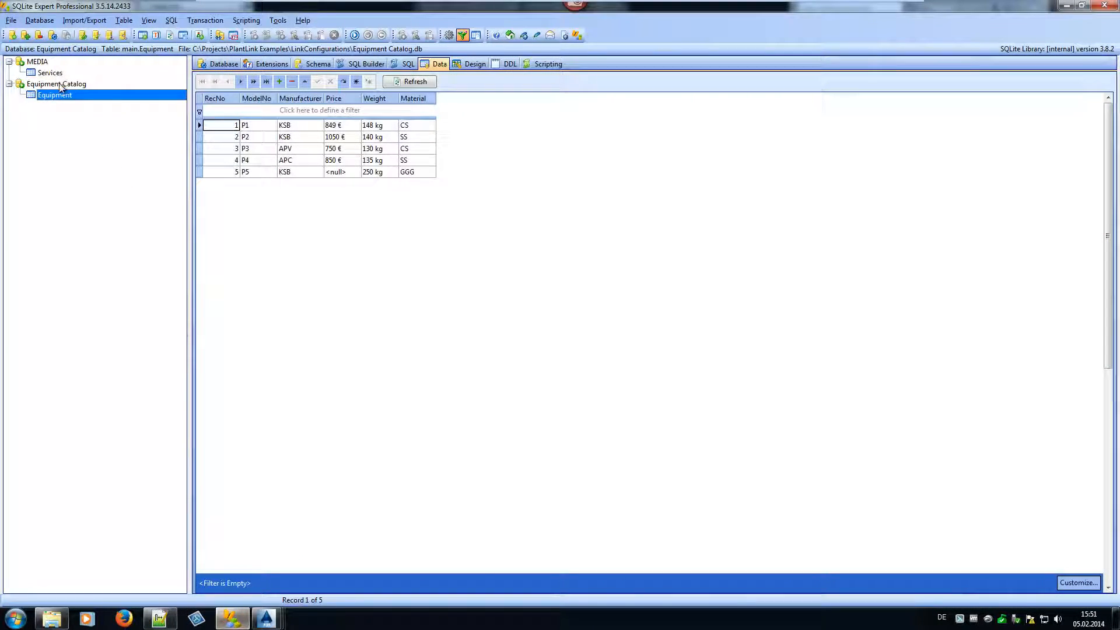
pyautogui.click(50, 72)
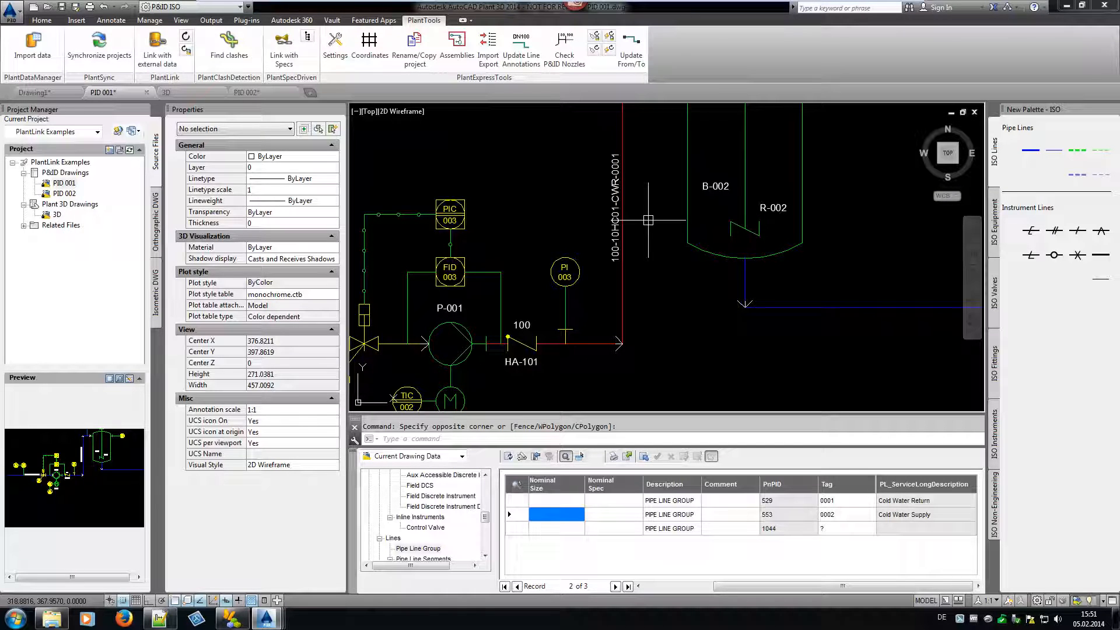
# - Assign tag number 100 to the dished heads vessel B-002
pyautogui.scroll(-4, 648, 220)
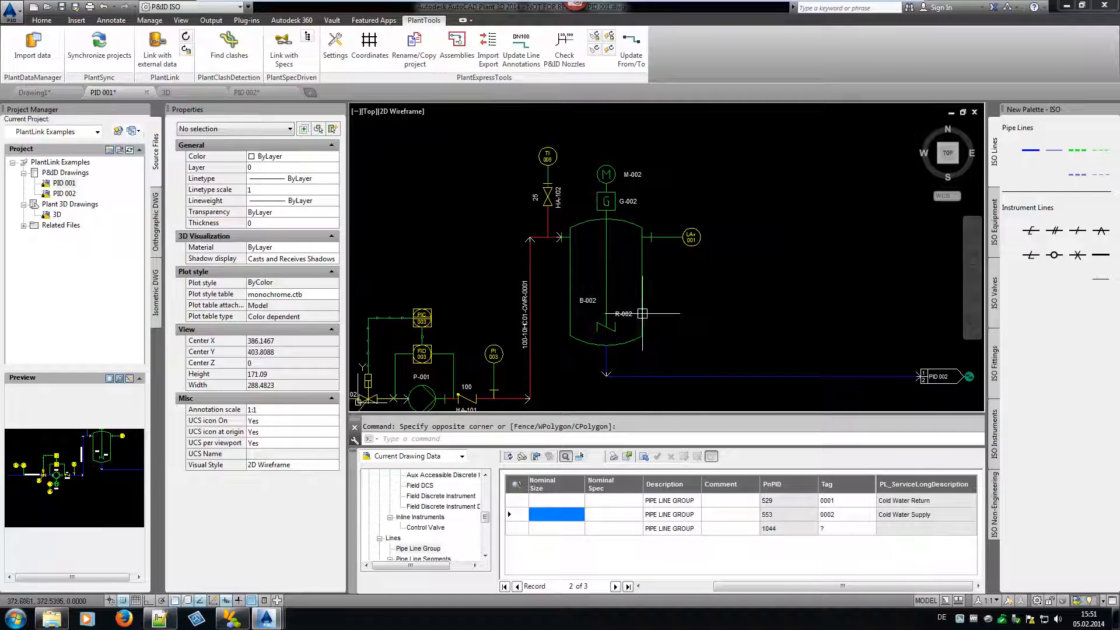
pyautogui.scroll(2, 638, 320)
pyautogui.moveTo(664, 248); pyautogui.dragTo(644, 296, button='middle')
pyautogui.click(639, 302)
pyautogui.rightClick(639, 302)
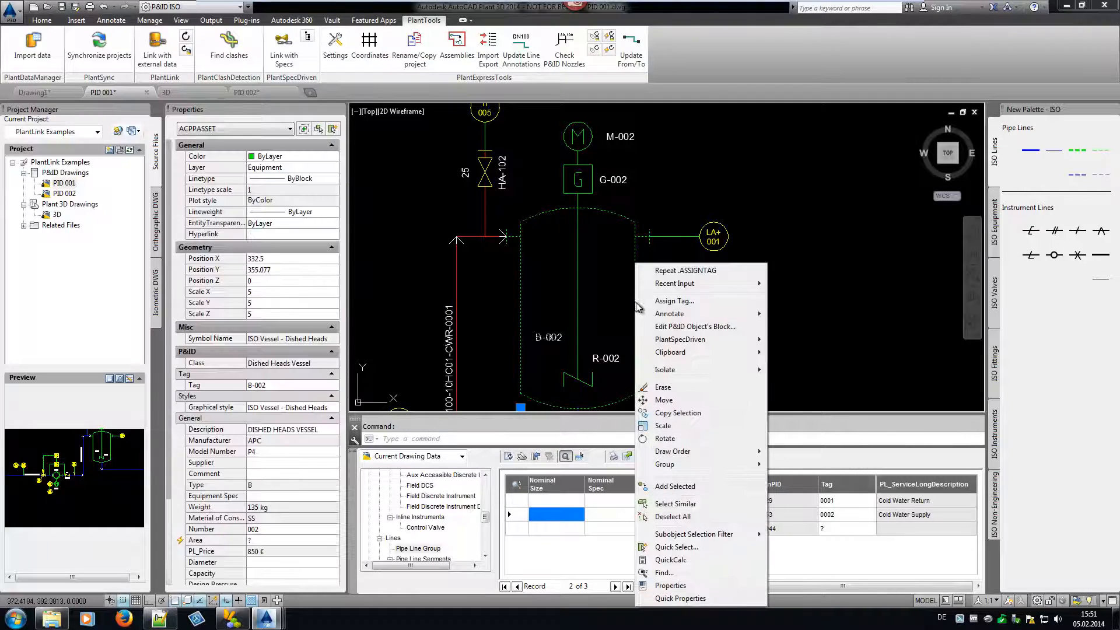
pyautogui.click(668, 302)
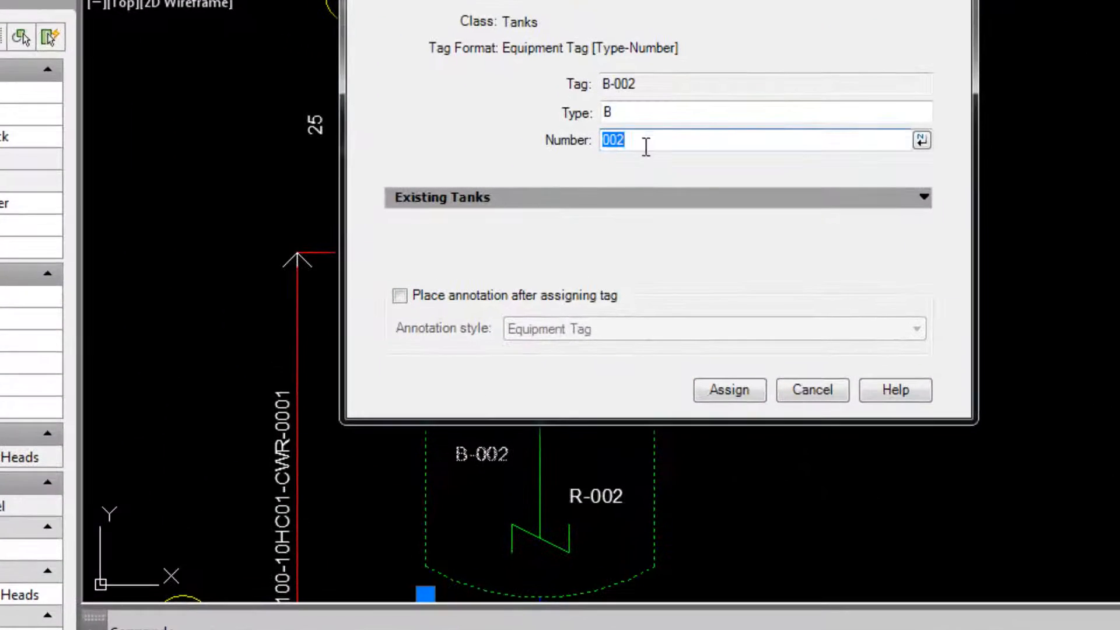
pyautogui.click(633, 173)
pyautogui.doubleClick(627, 172)
pyautogui.write('100')
pyautogui.click(729, 390)
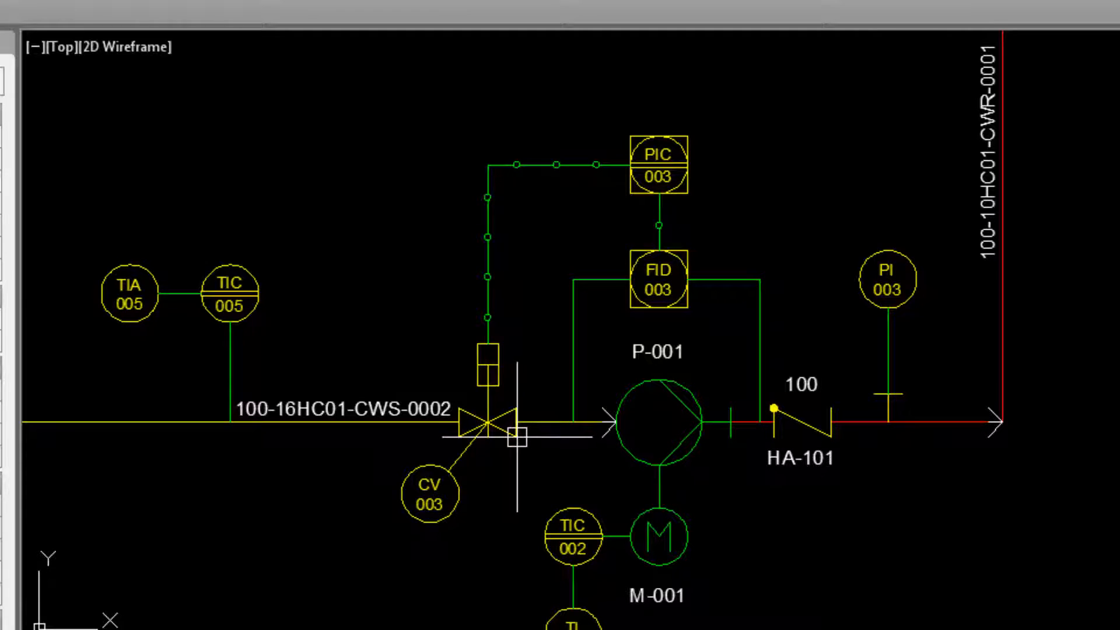
# - Assign loop number 004 to the control valve CV 003 upstream of pump P-001
pyautogui.click(517, 435)
pyautogui.rightClick(520, 440)
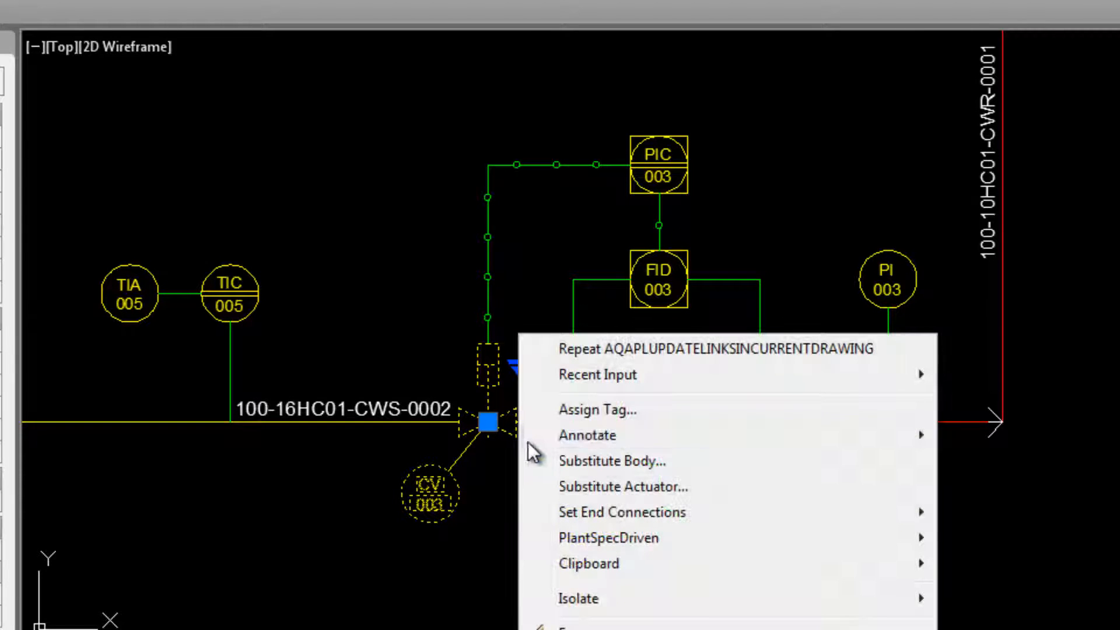
pyautogui.click(596, 408)
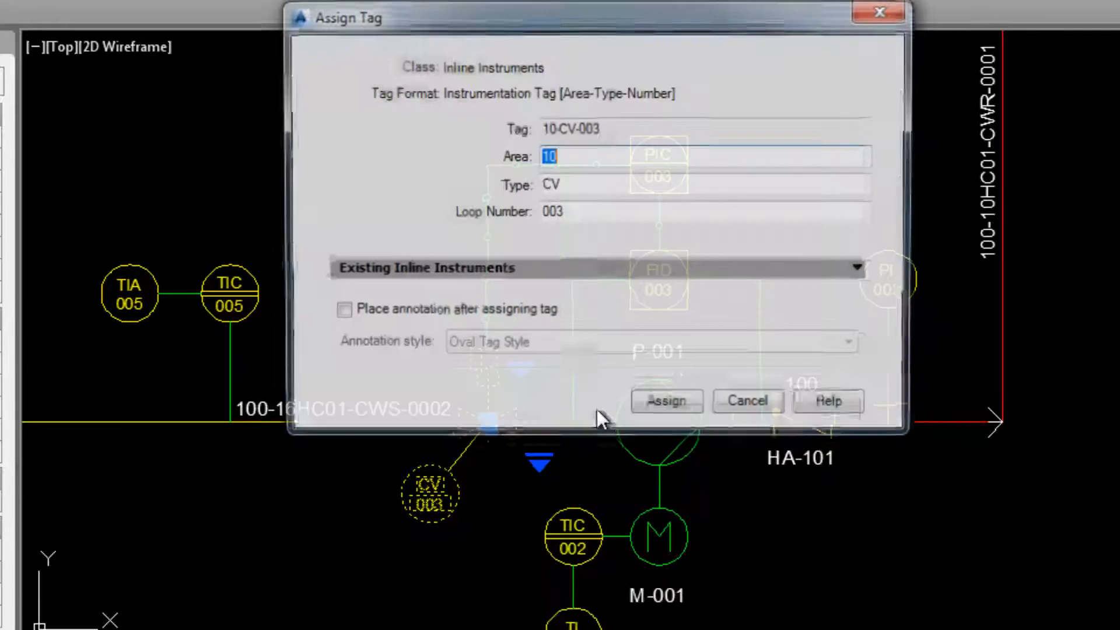
pyautogui.press('Tab')
pyautogui.press('Tab')
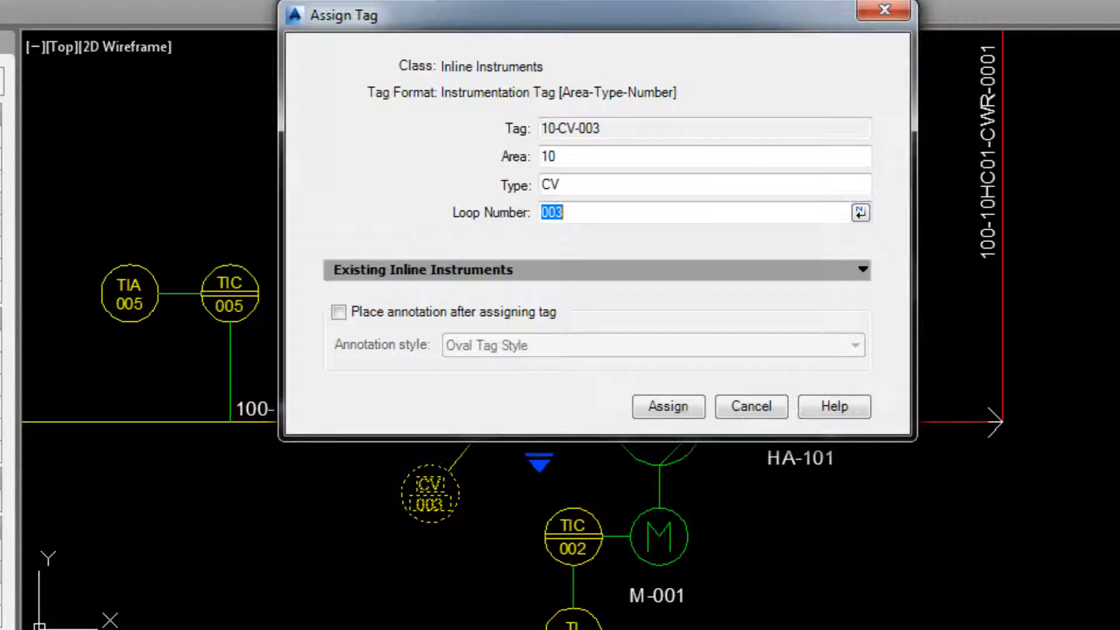
pyautogui.write('004')
pyautogui.click(671, 406)
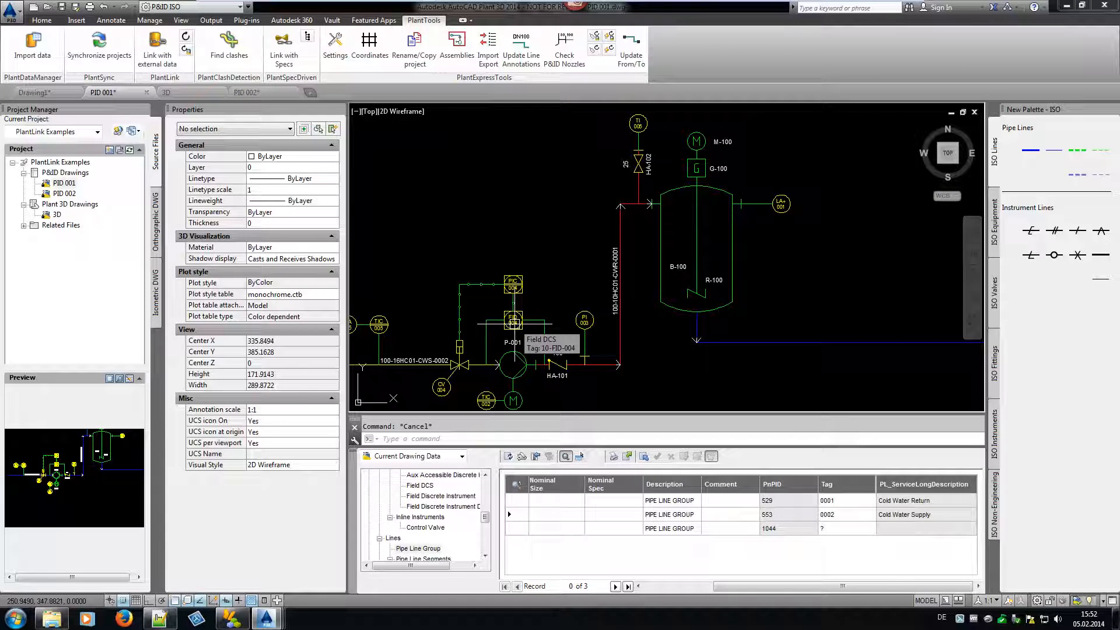
# - Inspect the originating tag and size properties of the instruments LA+ 001, TI 005, PI 003 and FID 004
pyautogui.click(785, 206)
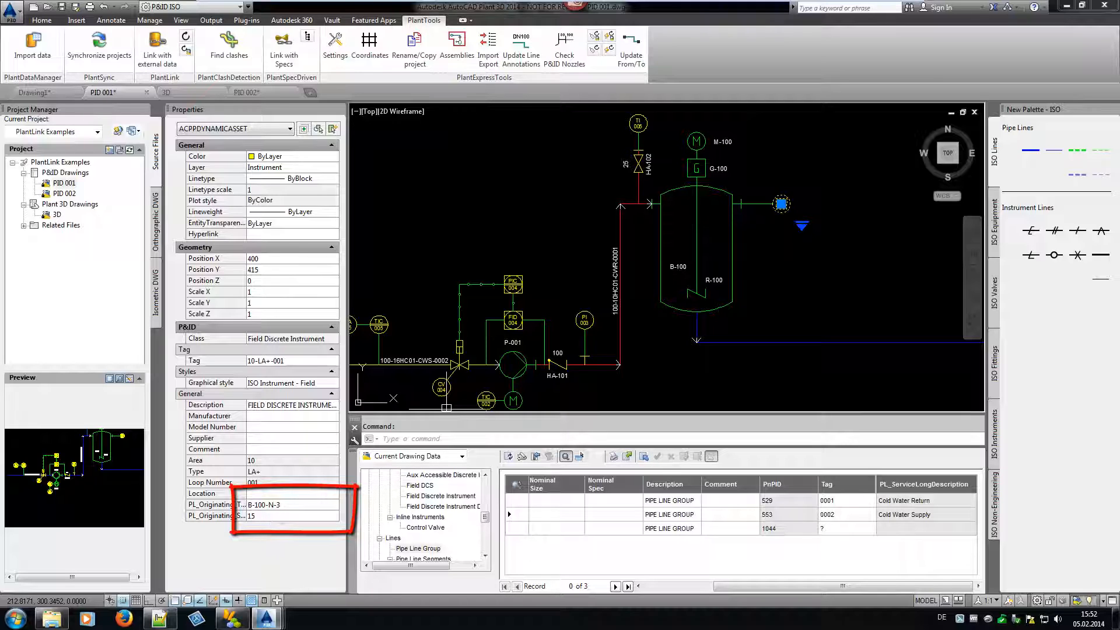
pyautogui.press('Escape')
pyautogui.click(646, 122)
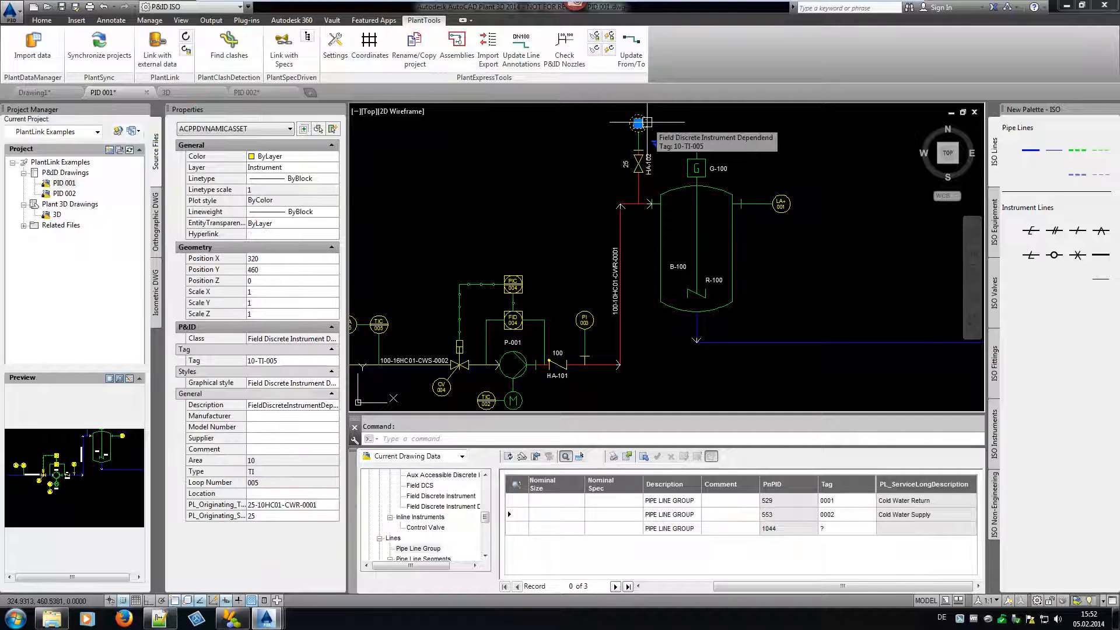
pyautogui.press('Escape')
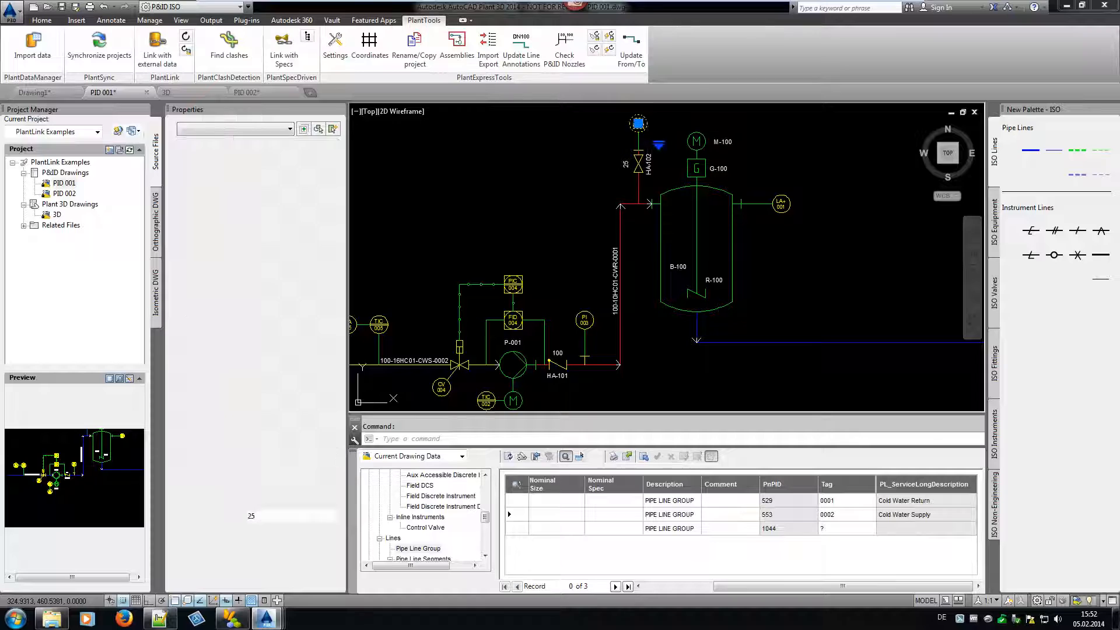
pyautogui.click(586, 319)
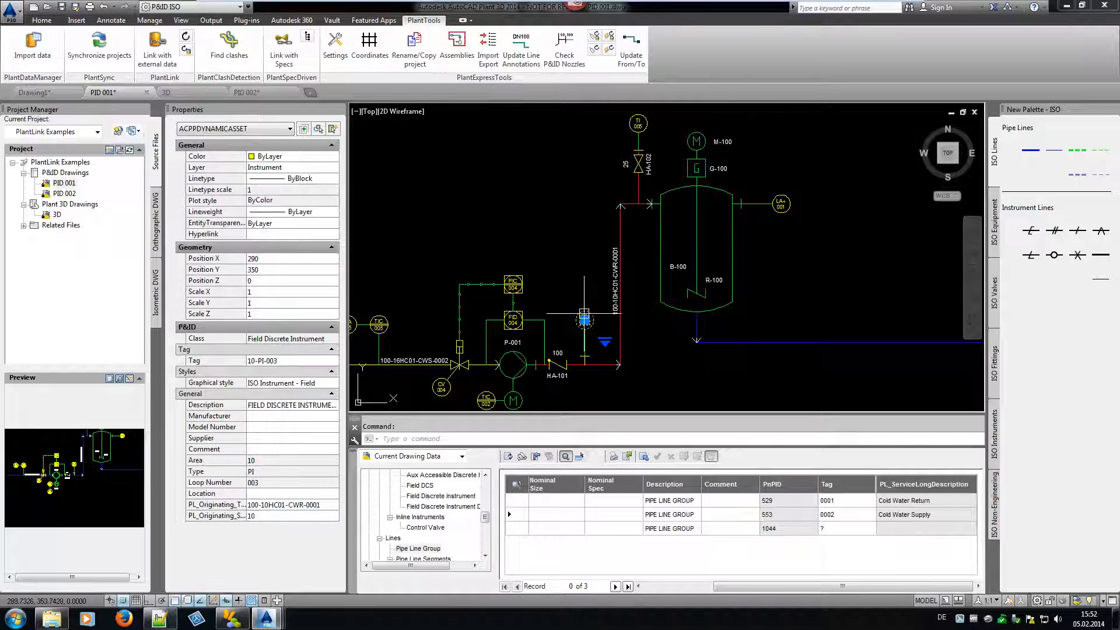
pyautogui.press('Escape')
pyautogui.click(515, 323)
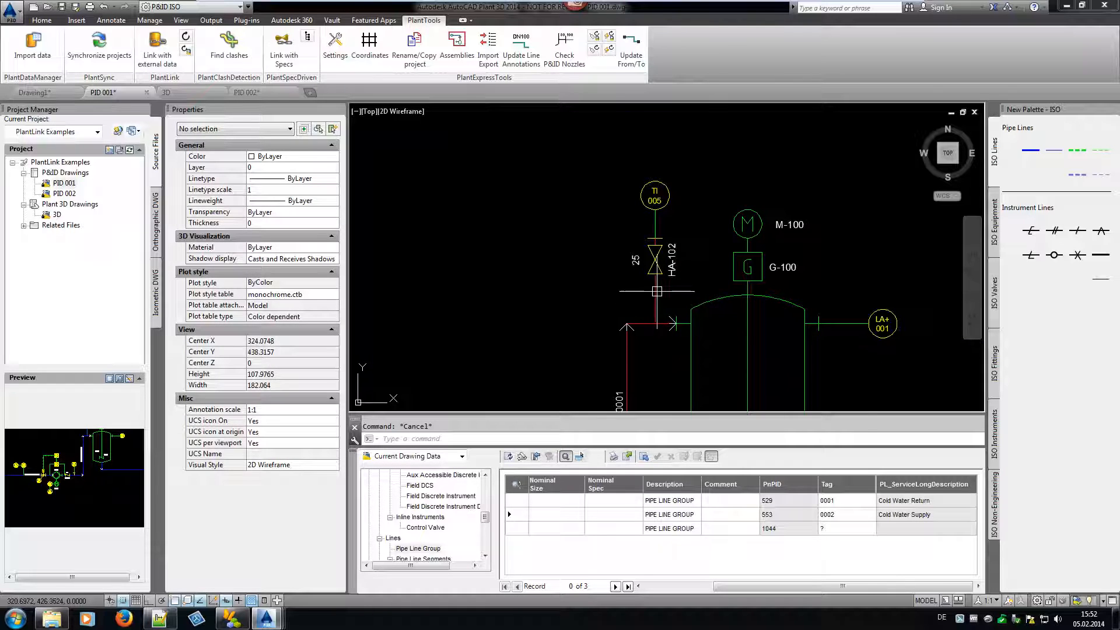
# - Set the size of the secondary line segment at valve HA-102 to 15 in its tag
pyautogui.click(656, 292)
pyautogui.rightClick(656, 292)
pyautogui.click(691, 251)
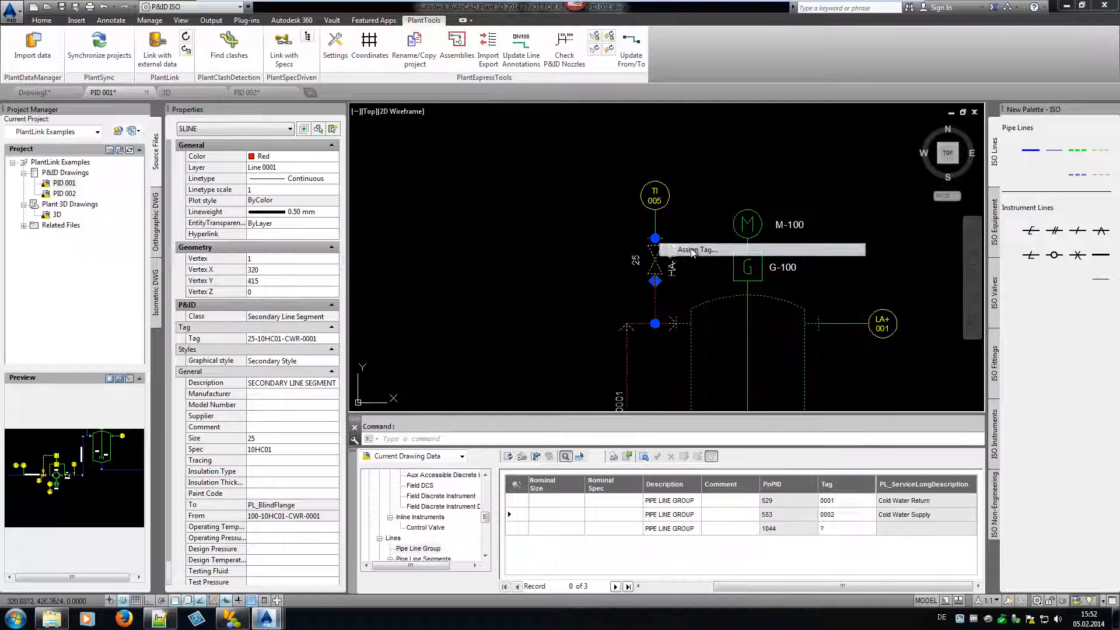
pyautogui.click(630, 167)
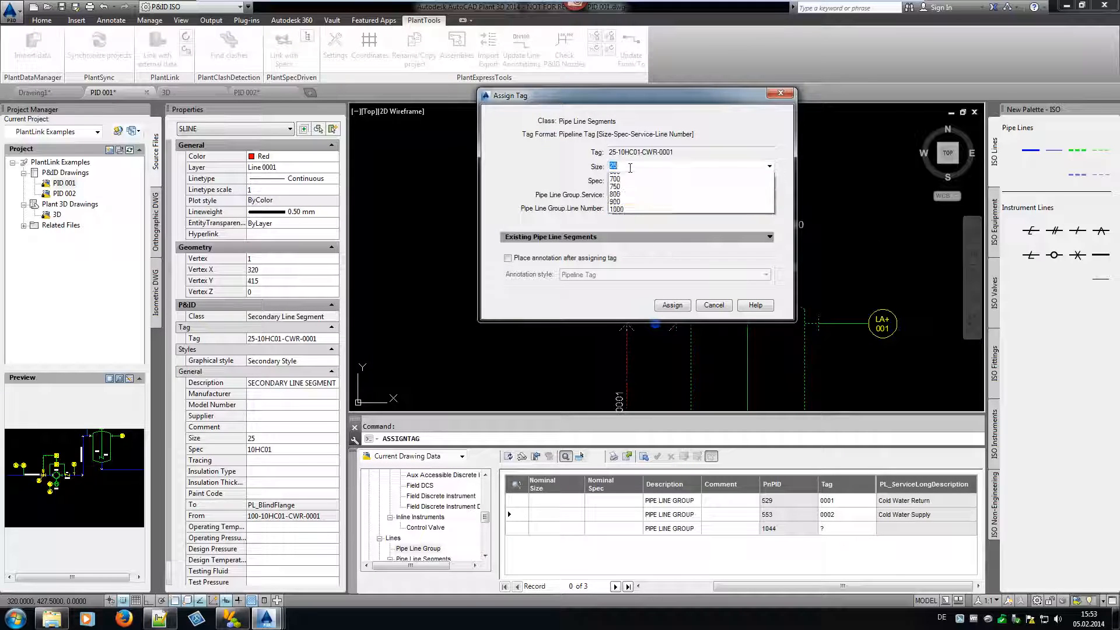
pyautogui.click(627, 196)
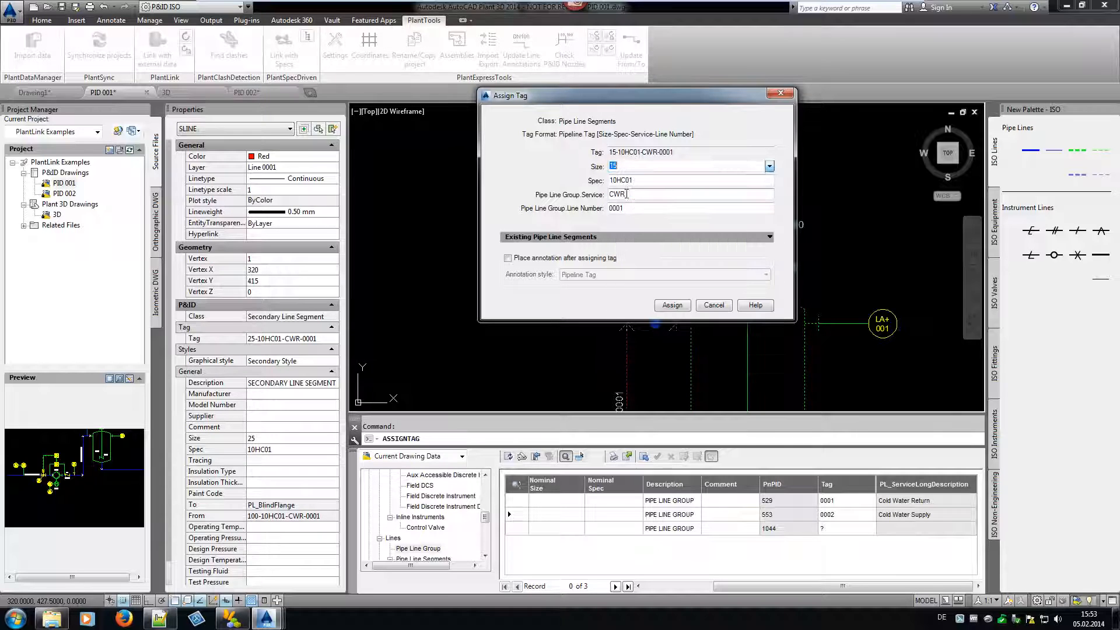
pyautogui.click(676, 303)
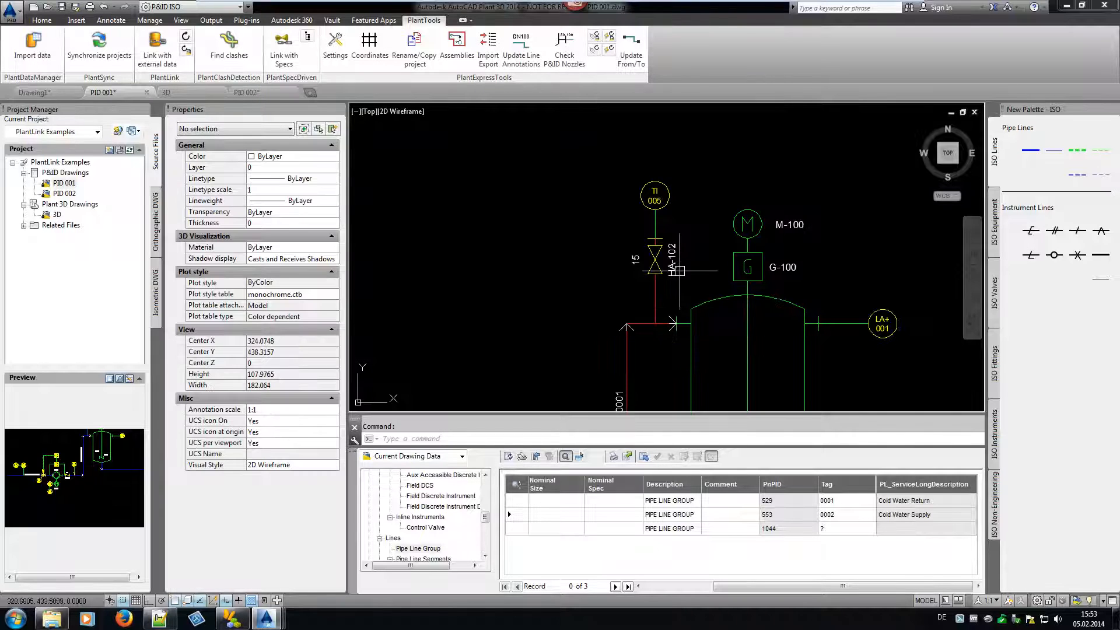
# - Run the PlantLink update on drawing PID 001 and inspect the originating tag and size properties of instrument TI 005
pyautogui.press('Escape')
pyautogui.hotkey('ctrl', 's')
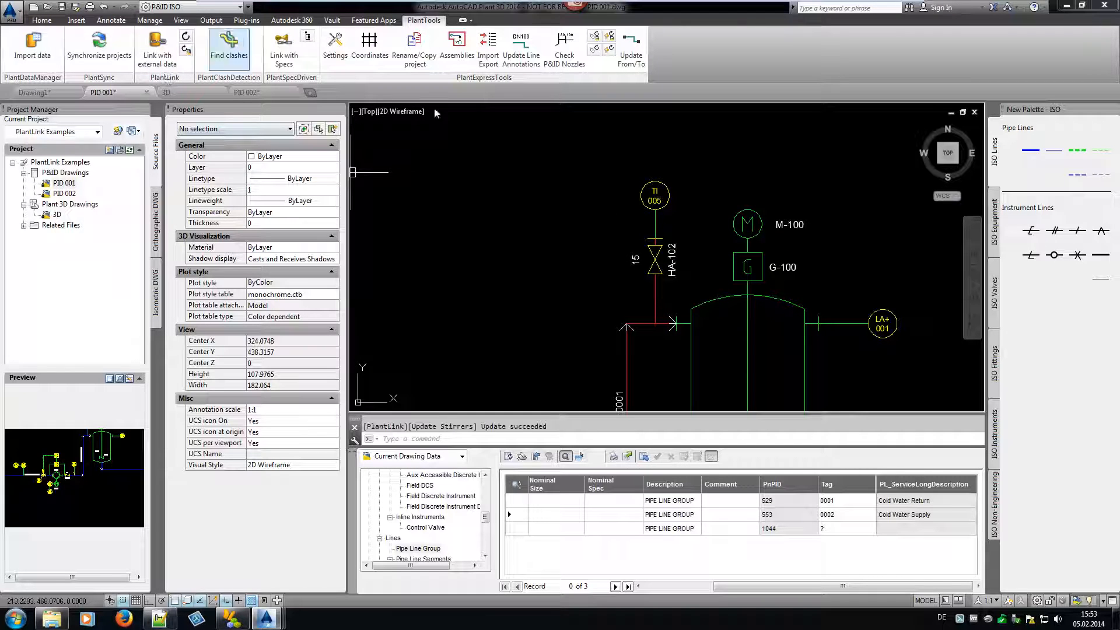
pyautogui.click(655, 194)
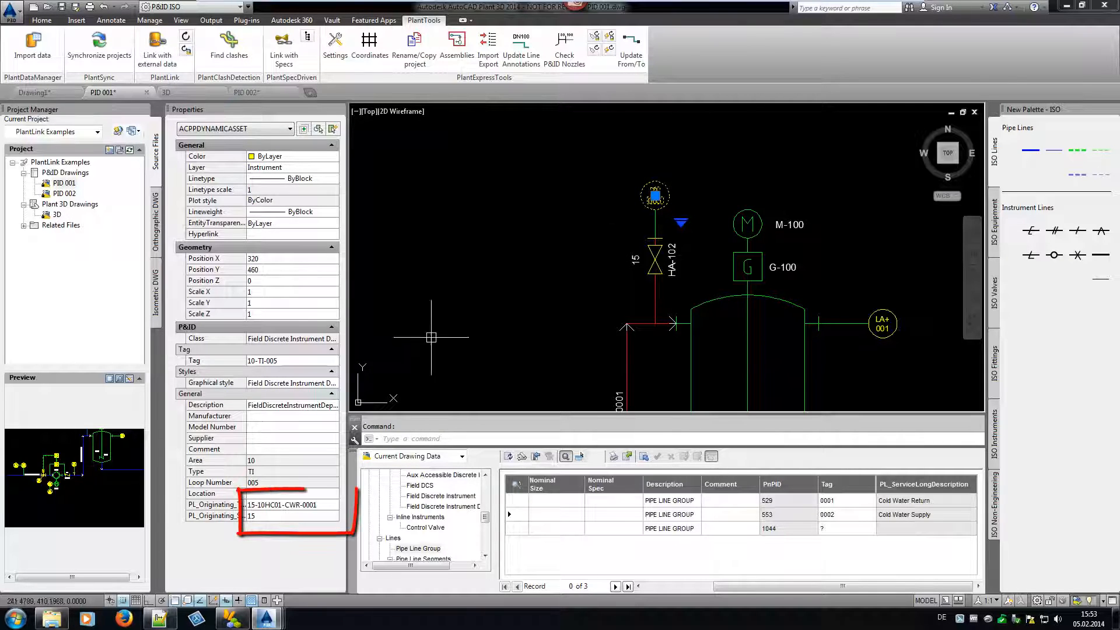
pyautogui.click(256, 505)
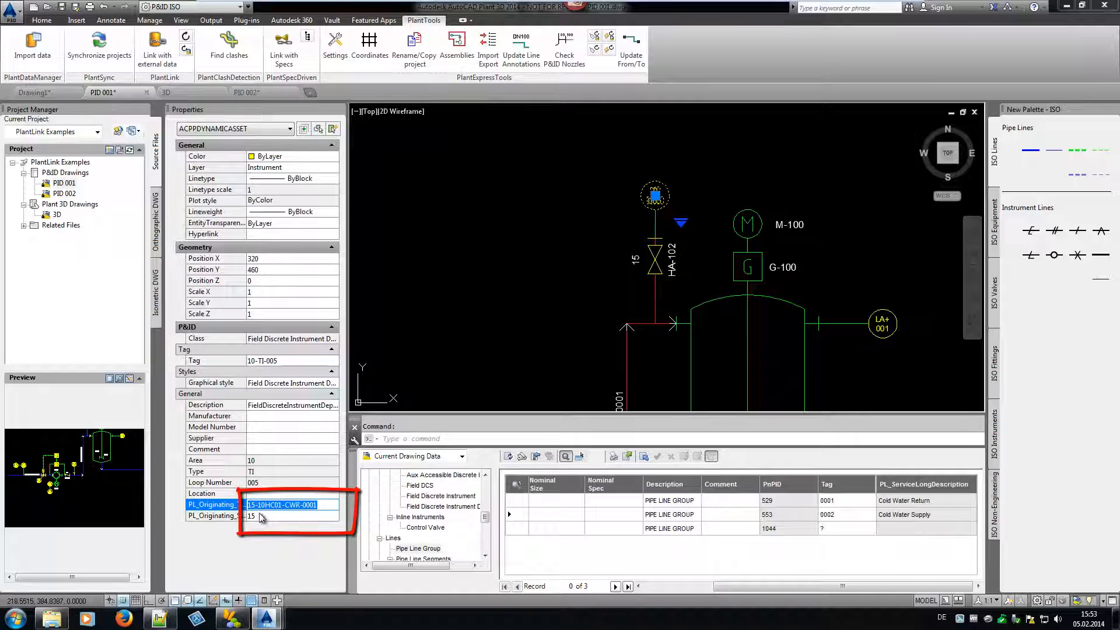
pyautogui.click(260, 515)
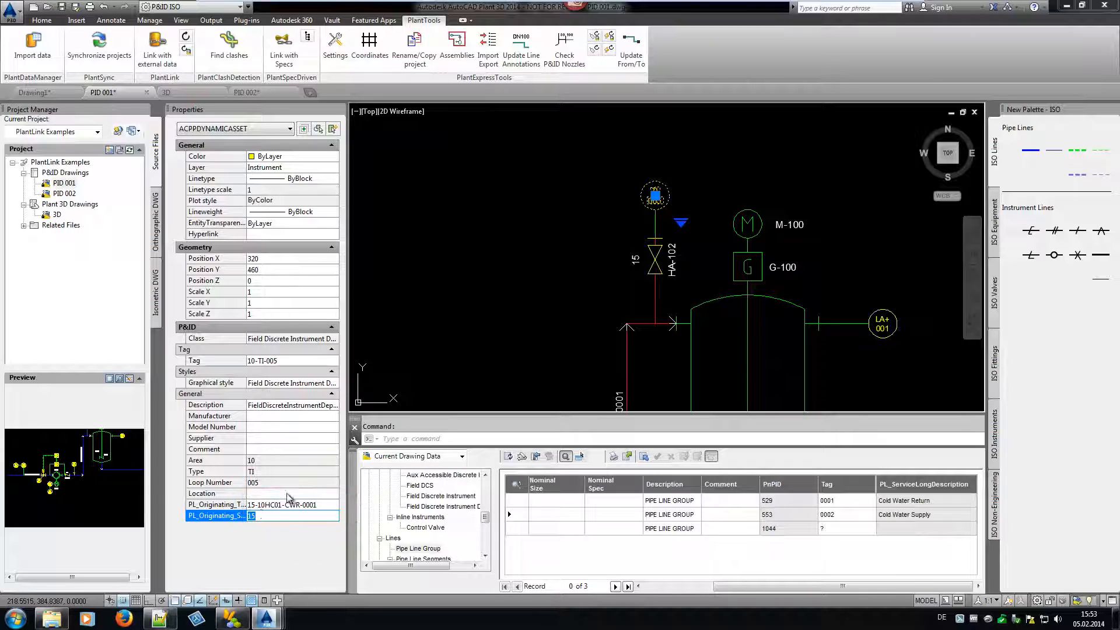
pyautogui.press('Escape')
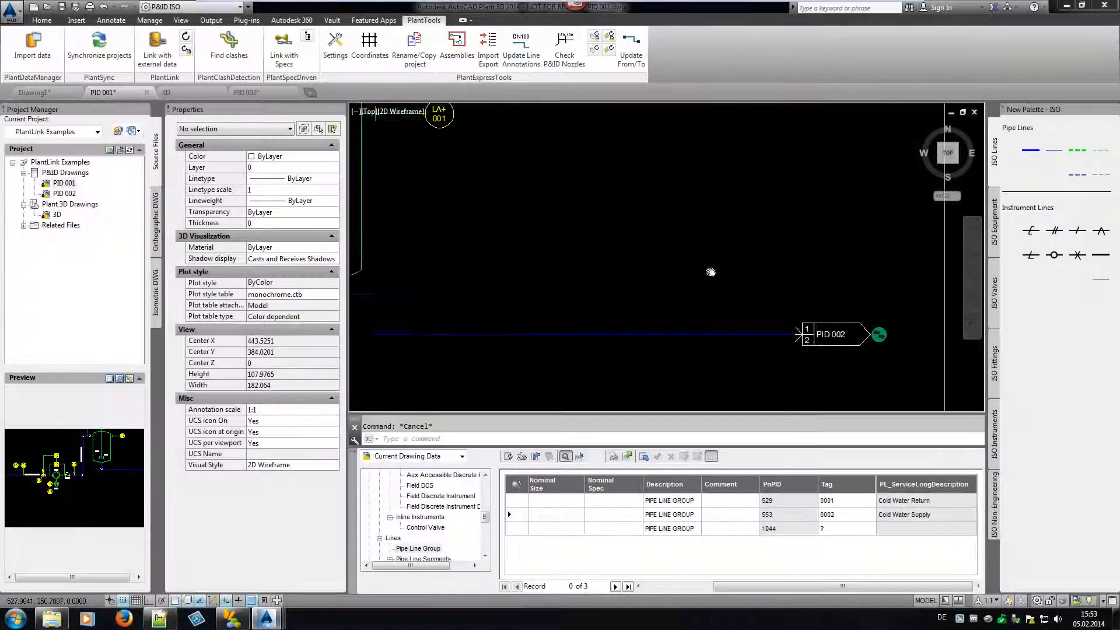
# - Open the connected drawing PID 002 from the off-page connector at the end of the blue line
pyautogui.scroll(2, 572, 253)
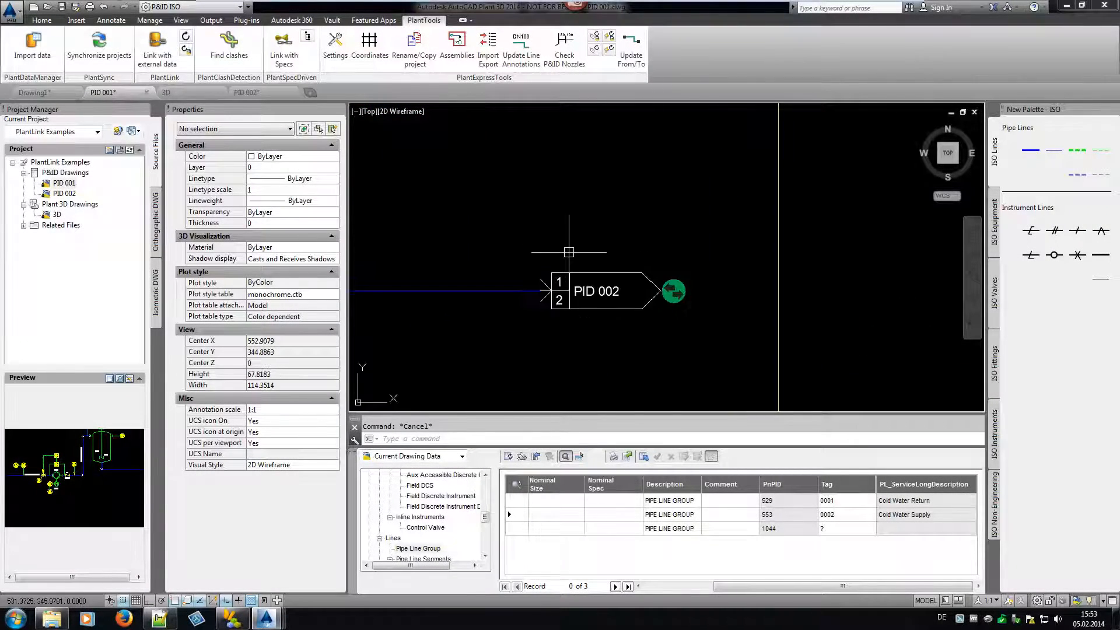
pyautogui.click(651, 294)
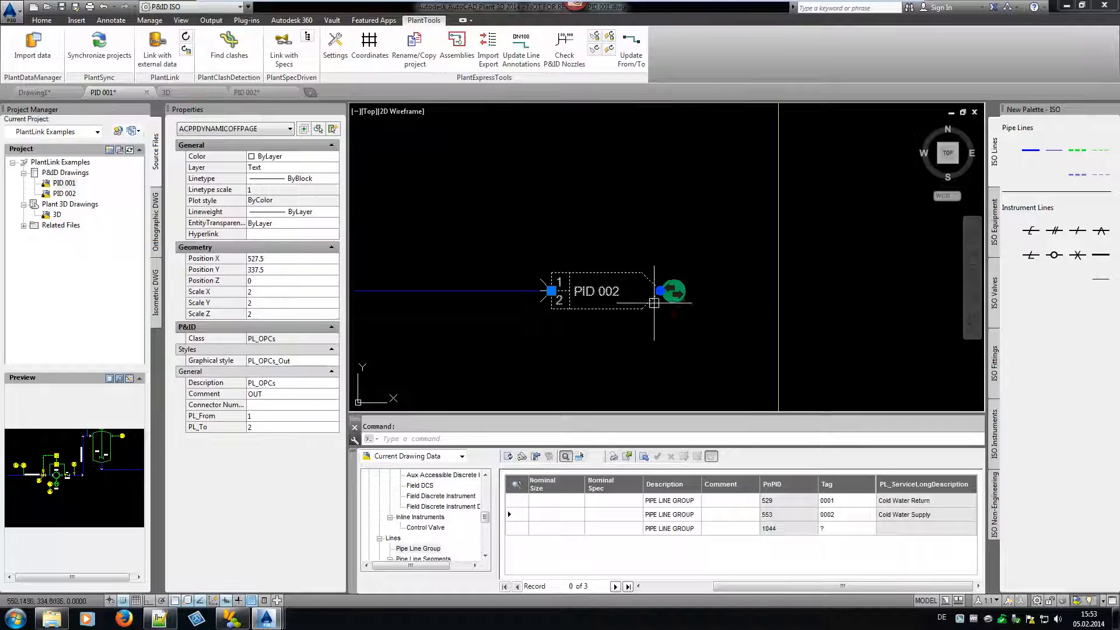
pyautogui.moveTo(660, 290)
pyautogui.click(689, 314)
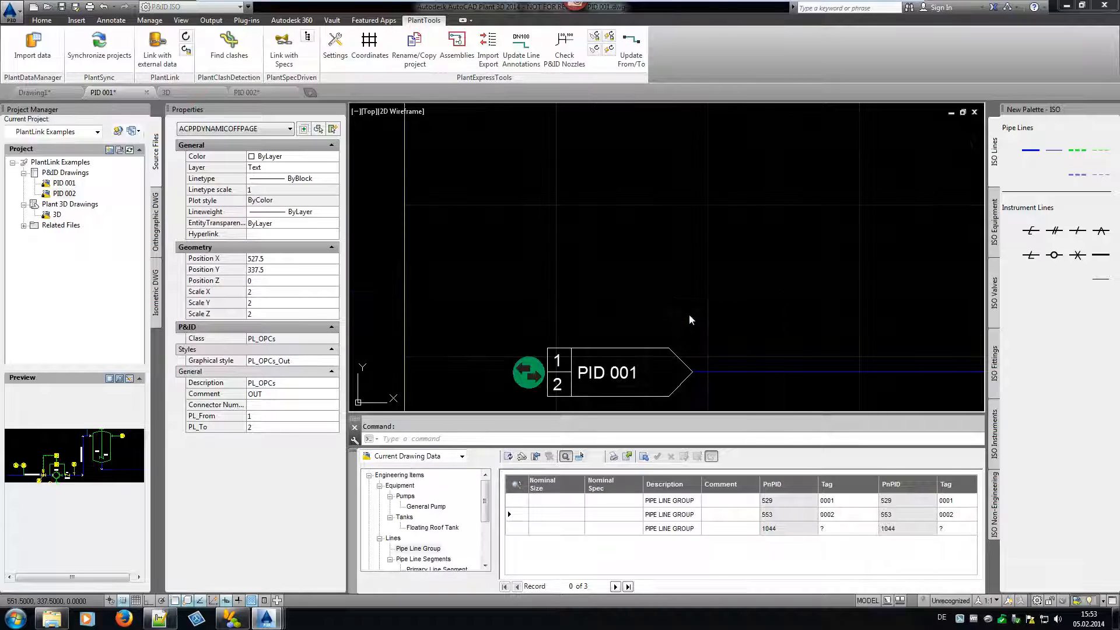
# - Set the PL_To property of the incoming off-page connector labelled PID 001 to 3
pyautogui.click(618, 373)
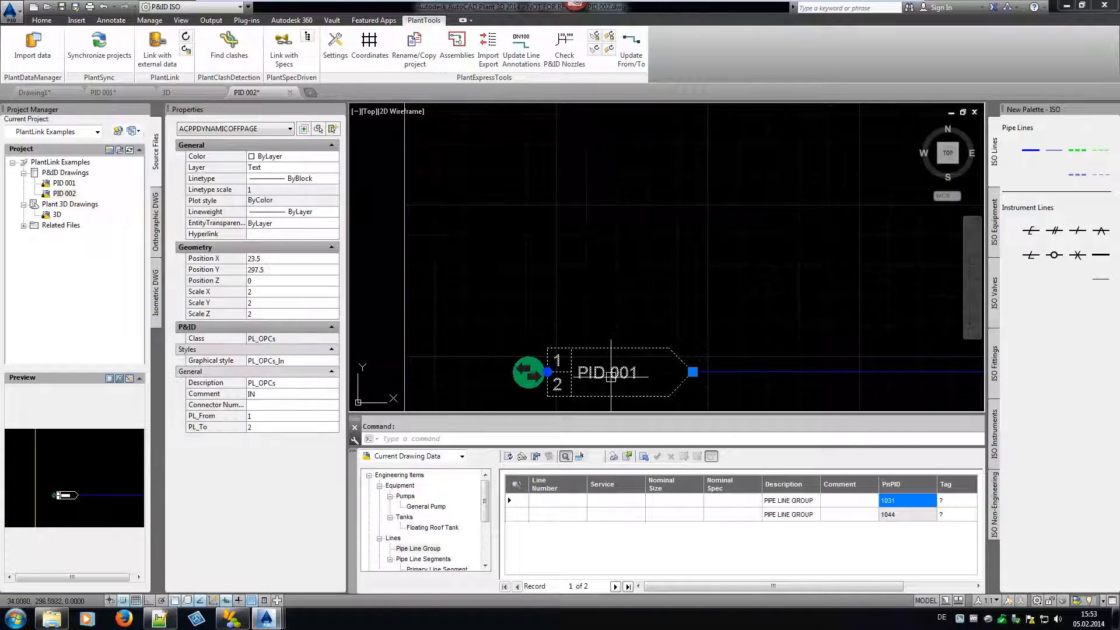
pyautogui.click(272, 427)
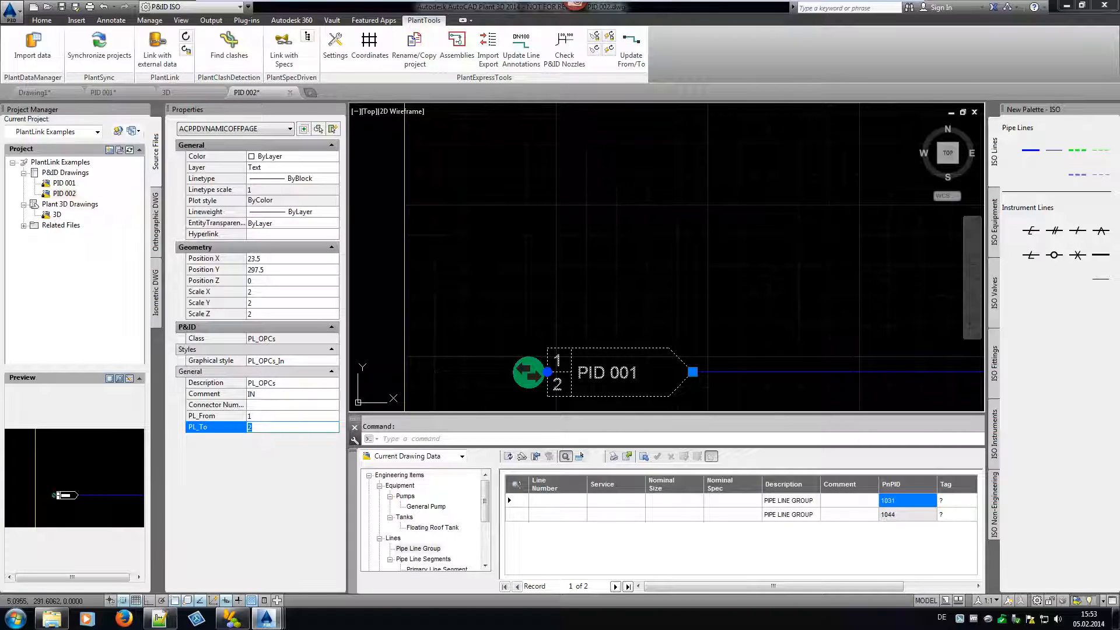
pyautogui.write('3')
pyautogui.press('Return')
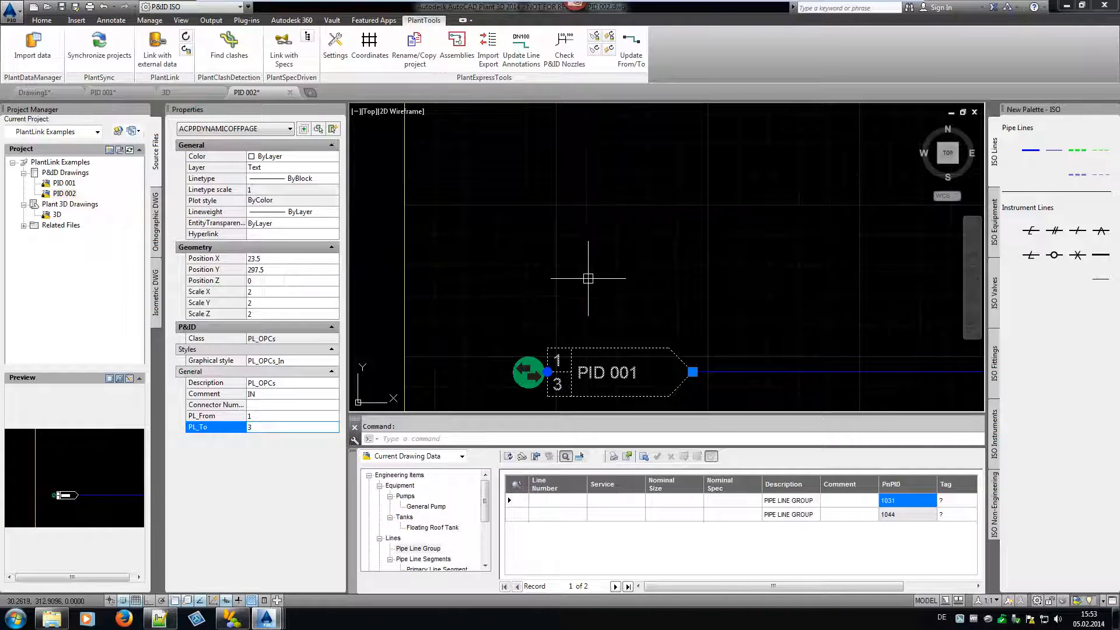
pyautogui.press('Escape')
# - Run the PlantLink update on PID 002 and check the matching off-page connector in drawing PID 001
pyautogui.hotkey('ctrl', 's')
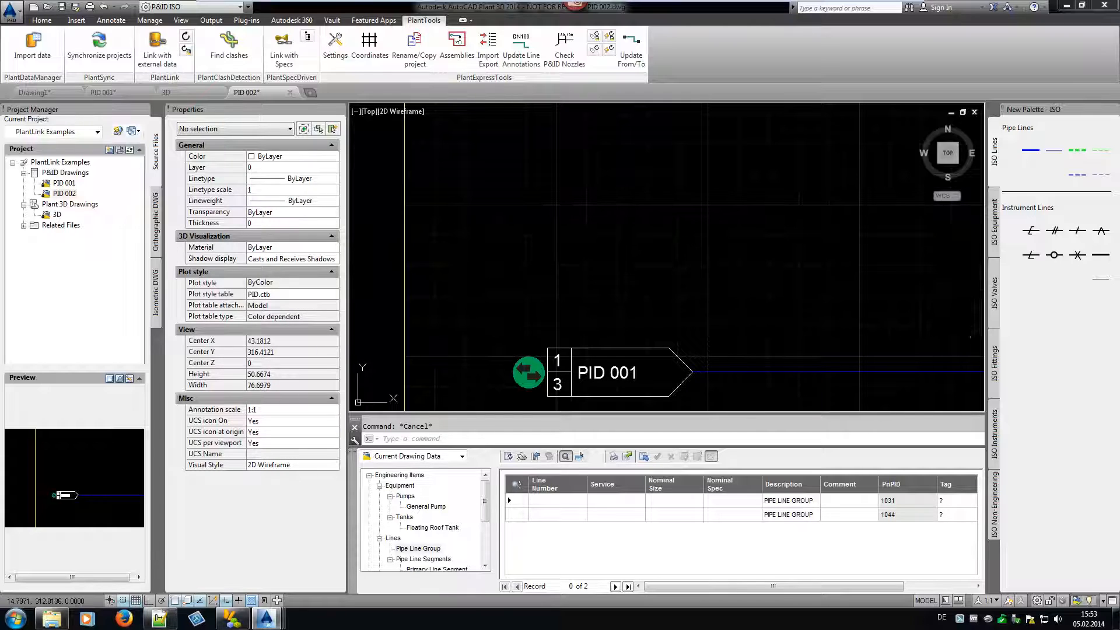
pyautogui.click(185, 36)
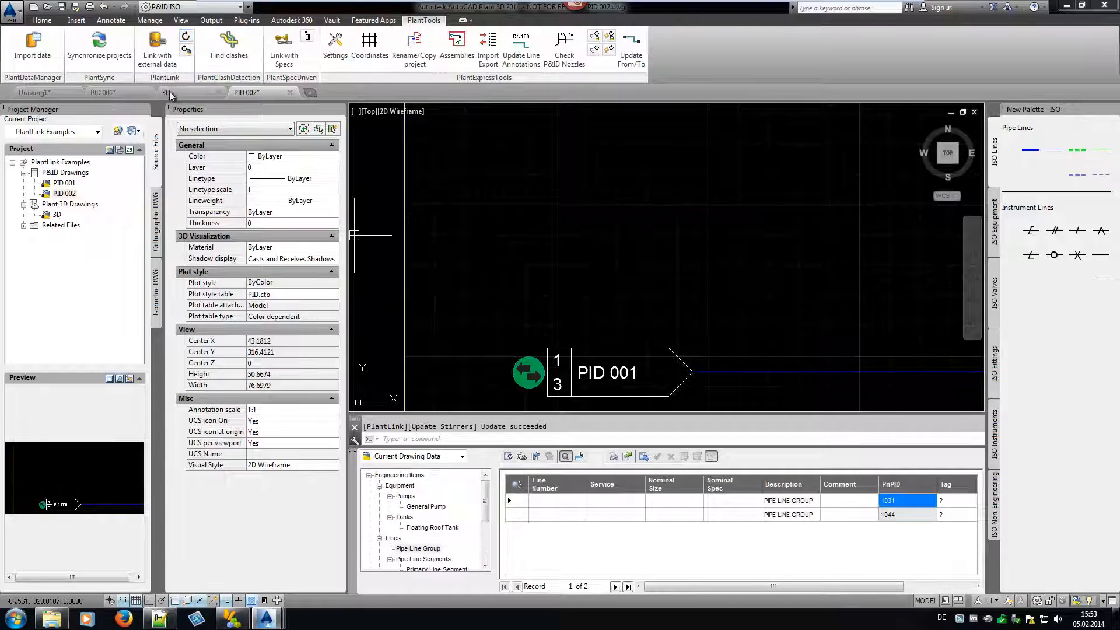
pyautogui.click(109, 92)
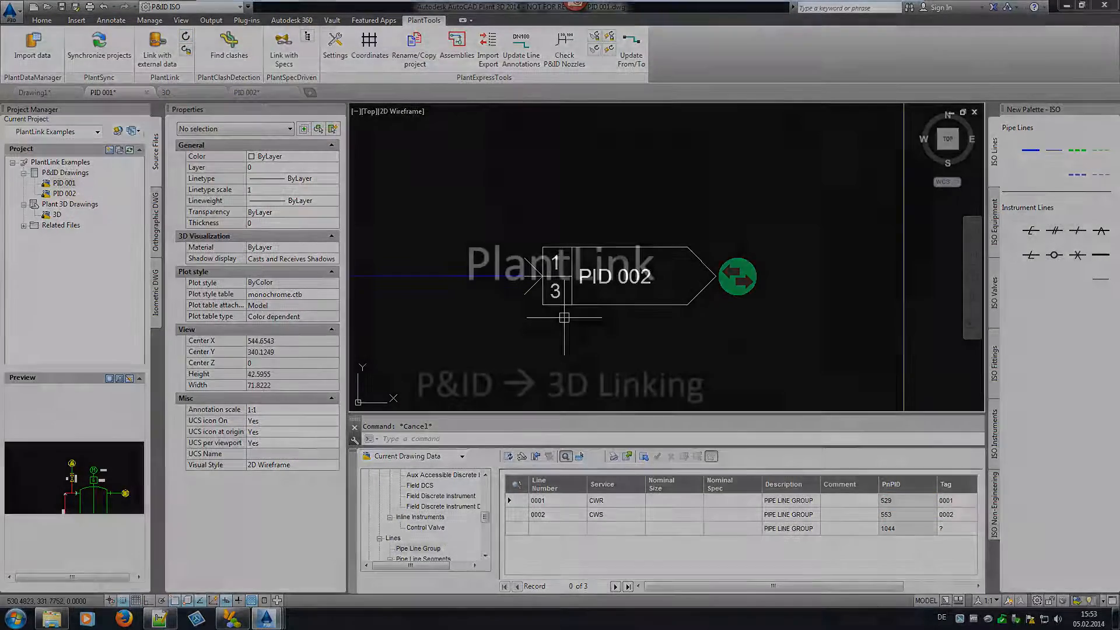
pyautogui.scroll(2, 569, 324)
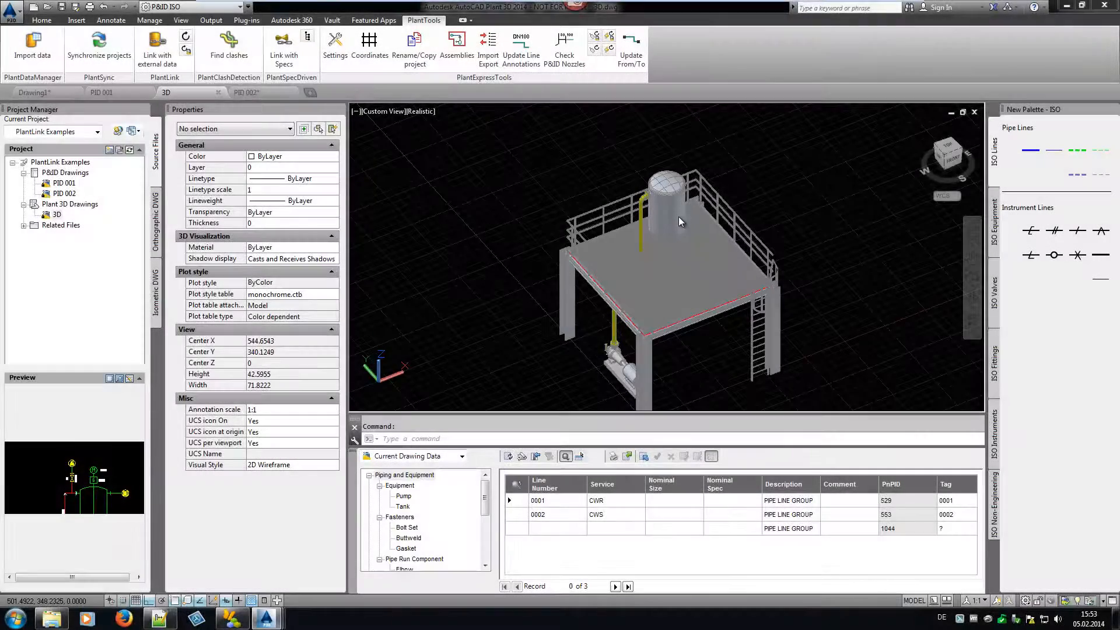
# - Assign tag number 100 to the vertical tank B-002 in the 3D model and inspect its linked properties
pyautogui.click(665, 187)
pyautogui.scroll(5, 662, 175)
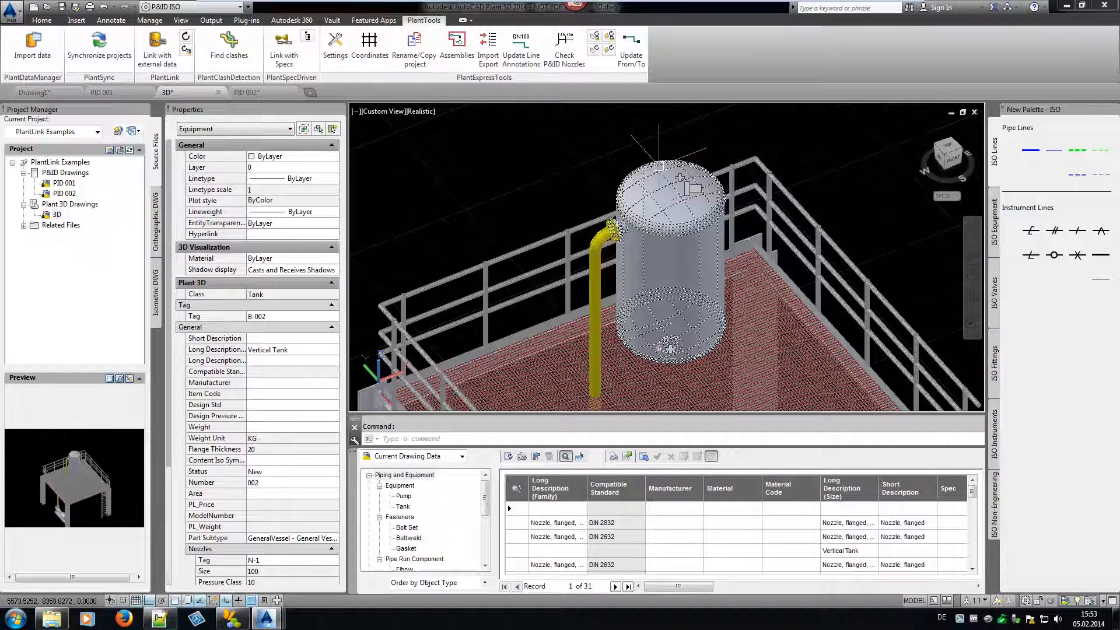
pyautogui.rightClick(660, 165)
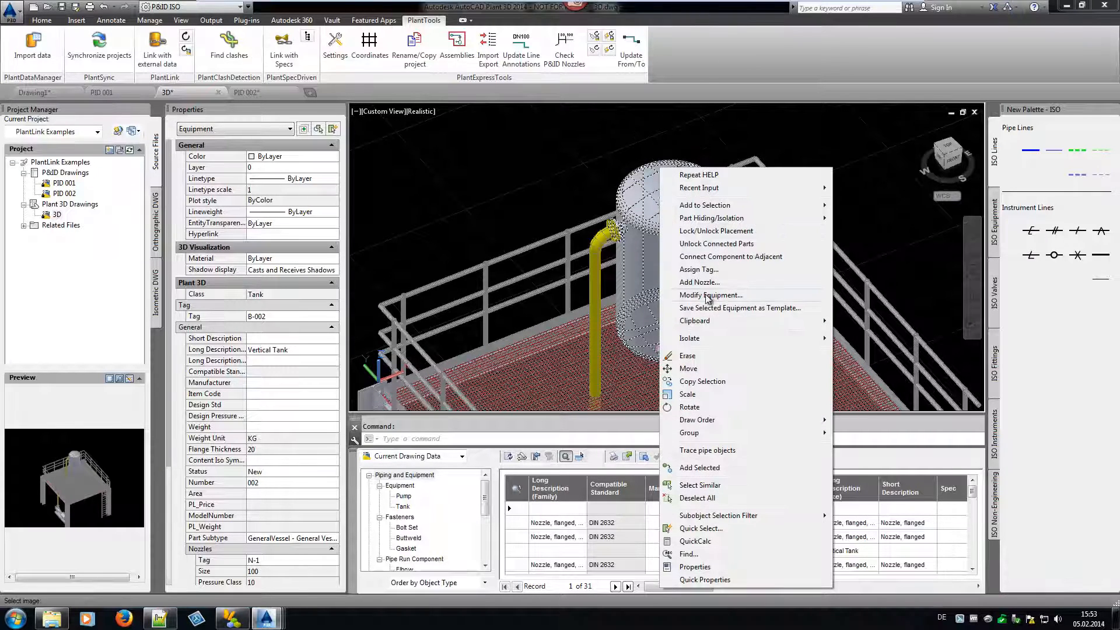
pyautogui.click(706, 269)
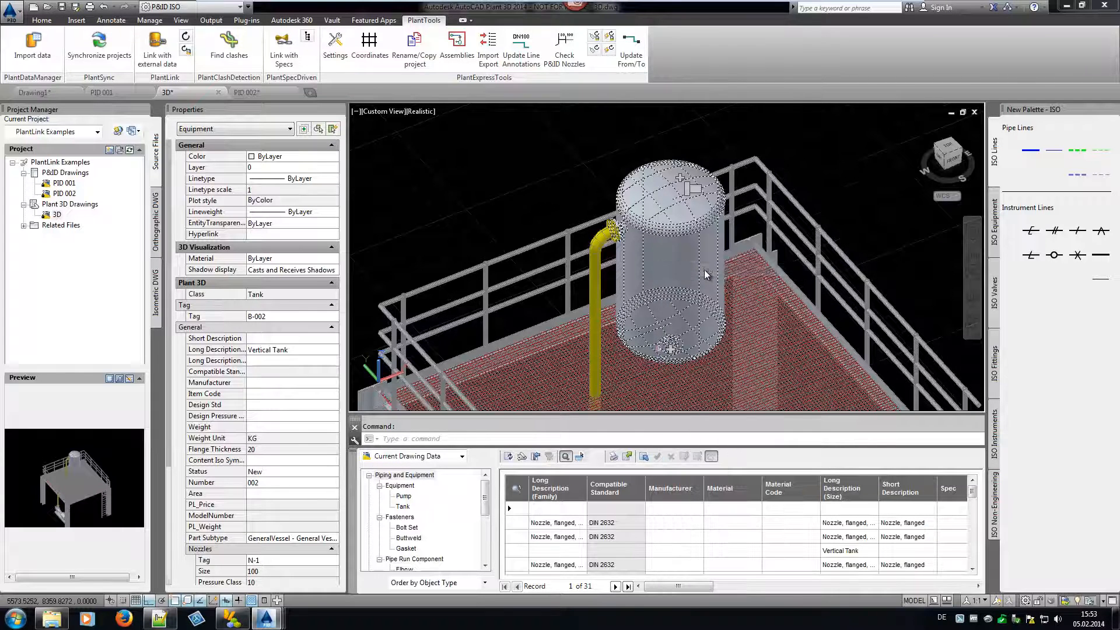
pyautogui.press('Tab')
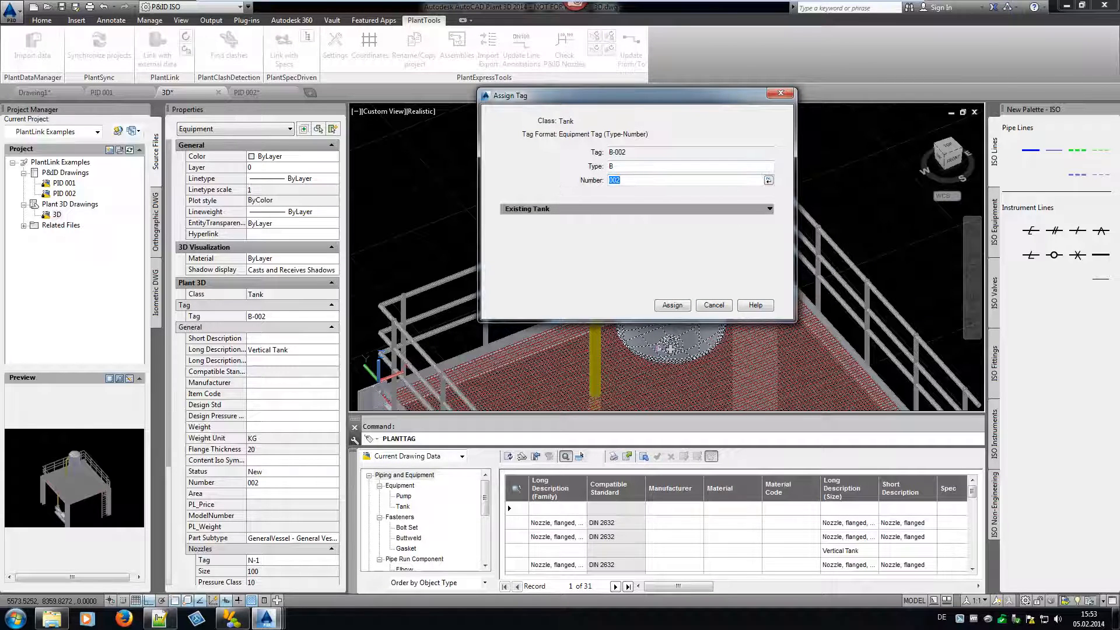
pyautogui.write('100')
pyautogui.click(672, 305)
pyautogui.press('Escape')
pyautogui.click(664, 175)
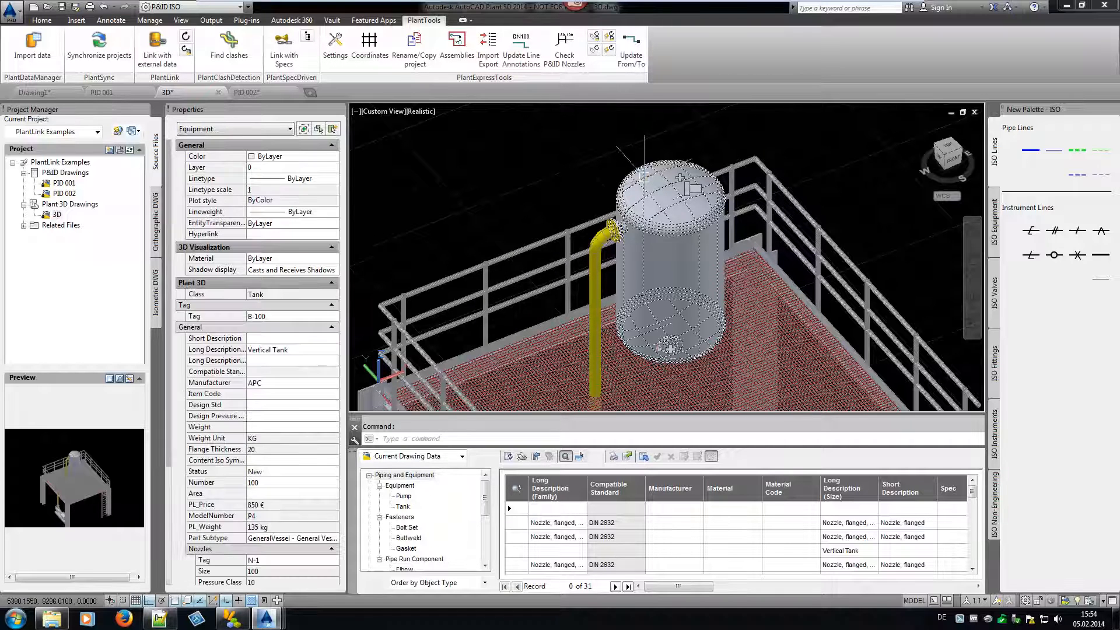